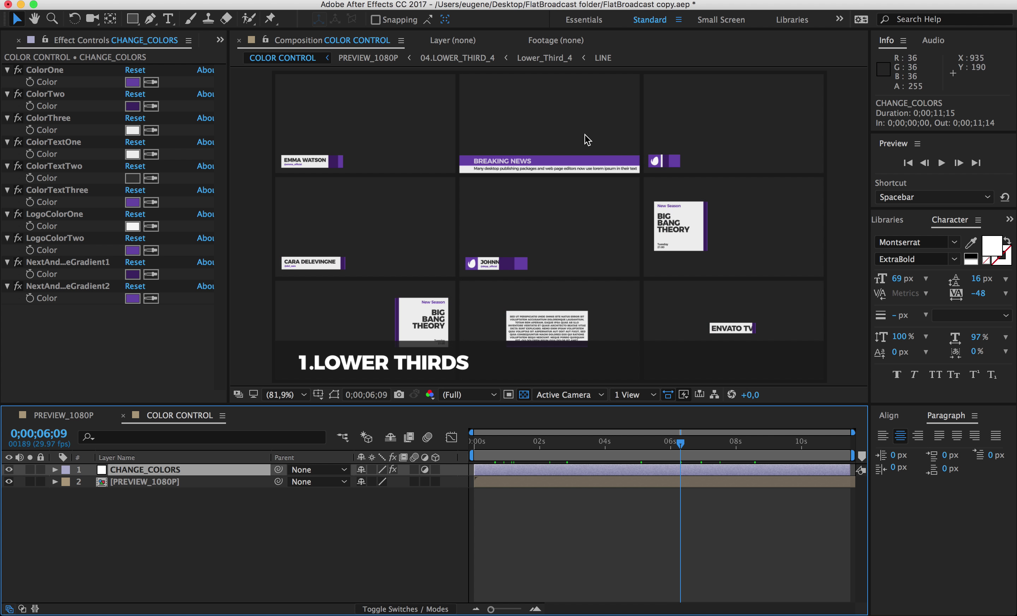
# - Change ColorOne of the CHANGE_COLORS layer from the colour controls to a saturated red
pyautogui.click(132, 82)
pyautogui.click(178, 109)
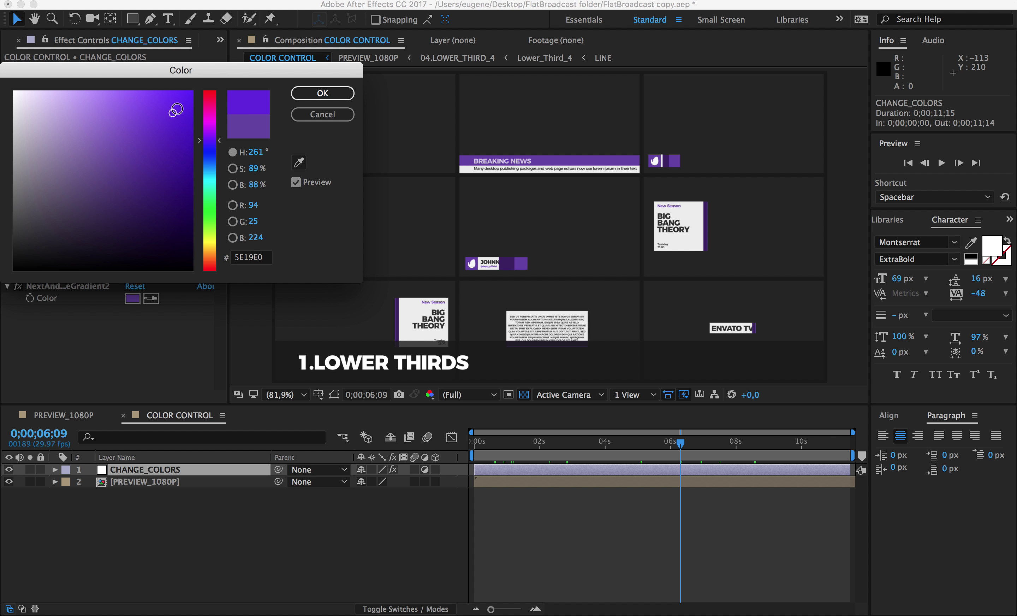
pyautogui.moveTo(210, 147); pyautogui.dragTo(210, 90)
pyautogui.click(312, 91)
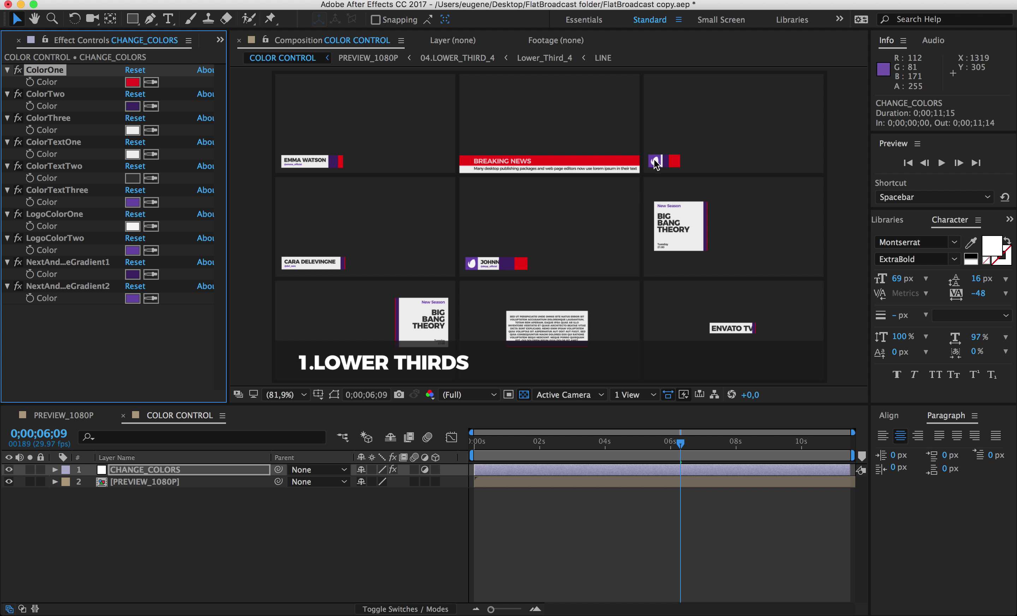
# - Set the LogoColorOne effect colour to magenta, E803F6
pyautogui.click(132, 226)
pyautogui.click(191, 97)
pyautogui.click(211, 124)
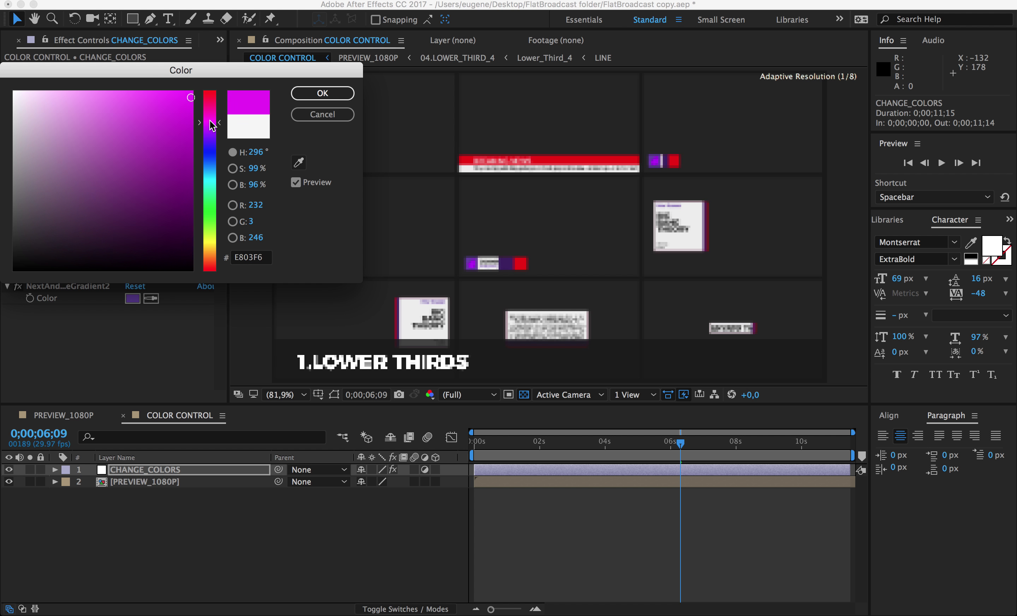
pyautogui.click(307, 94)
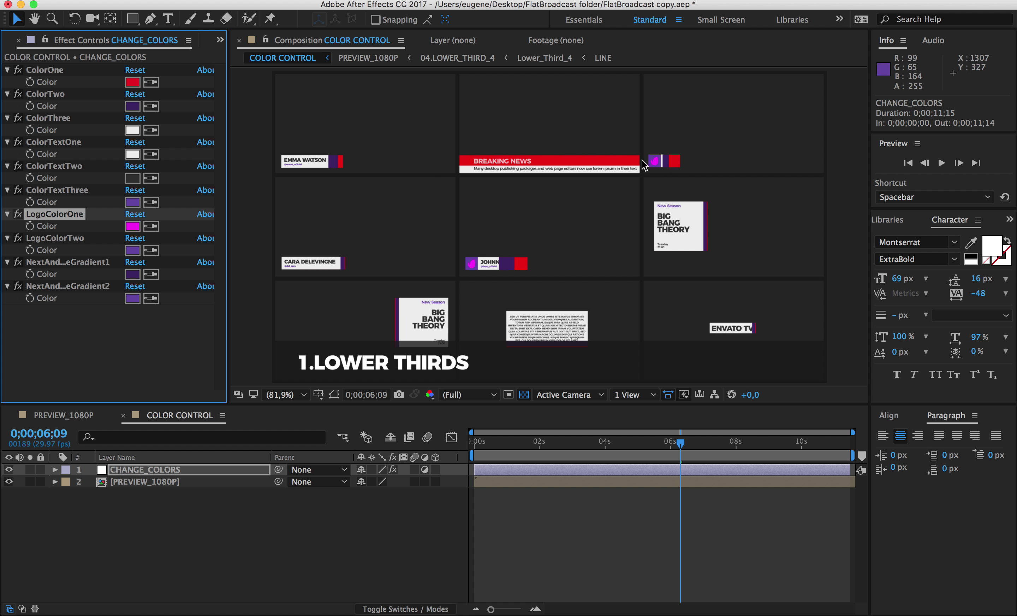
# - Set the LogoColorTwo effect colour to a near-black dark purple
pyautogui.click(133, 253)
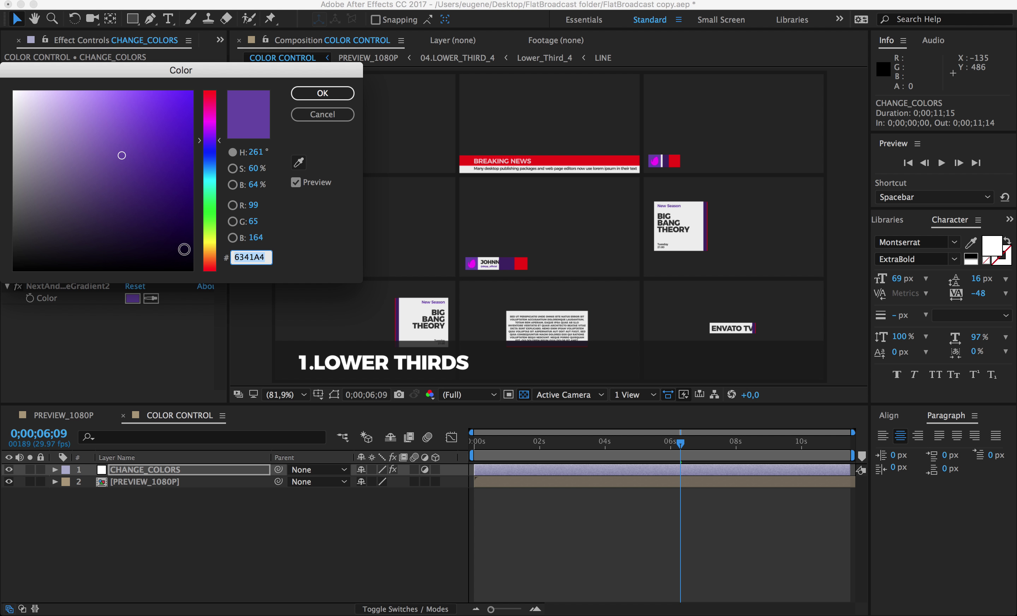
pyautogui.click(185, 254)
pyautogui.click(320, 93)
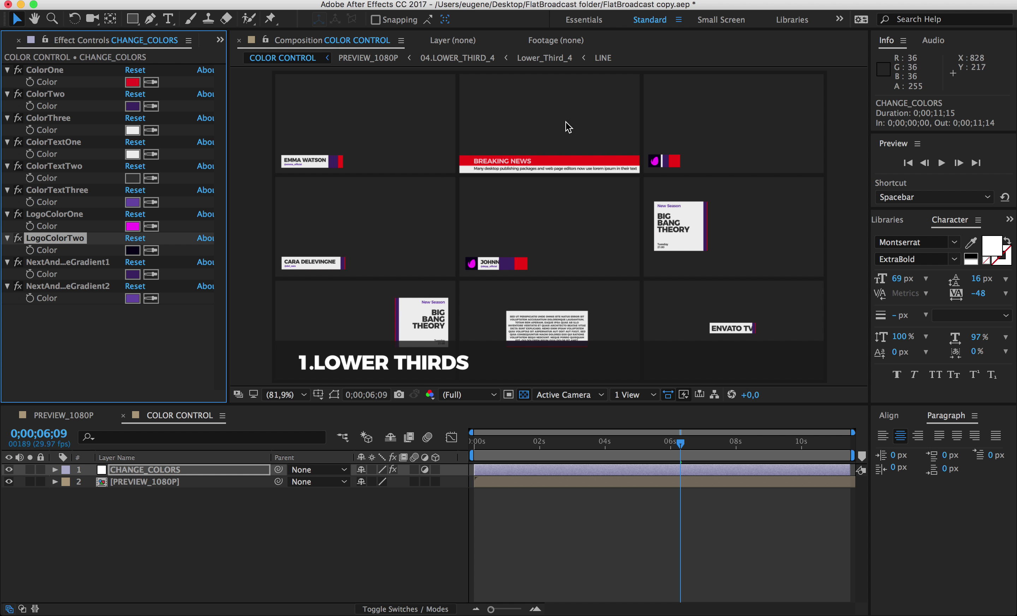
# - Preview the openers at 0;00;10;20 and set ColorTextThree to bright blue
pyautogui.click(823, 443)
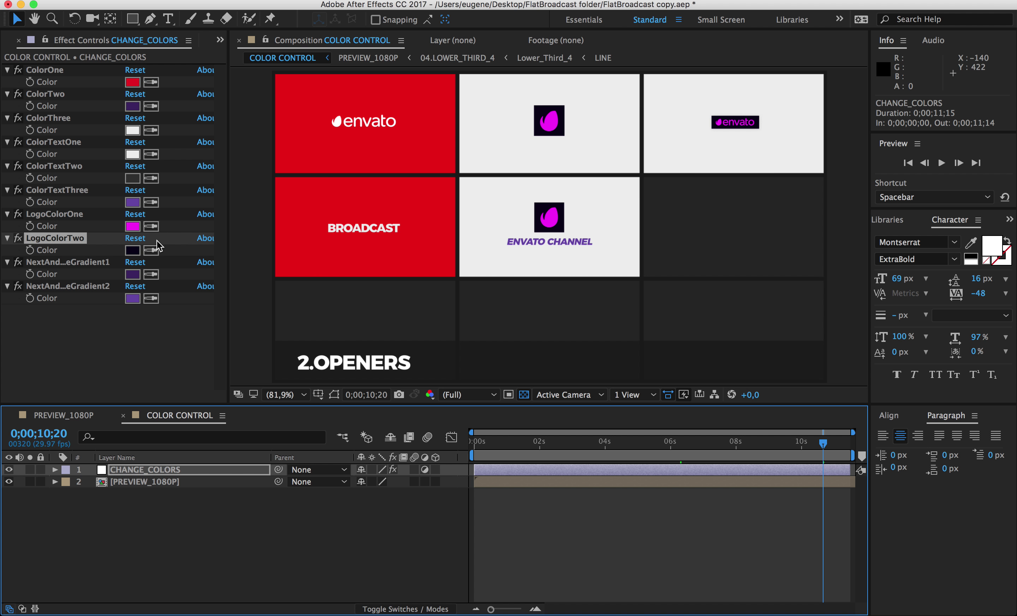
pyautogui.click(133, 203)
pyautogui.moveTo(208, 118); pyautogui.dragTo(191, 101)
pyautogui.click(304, 99)
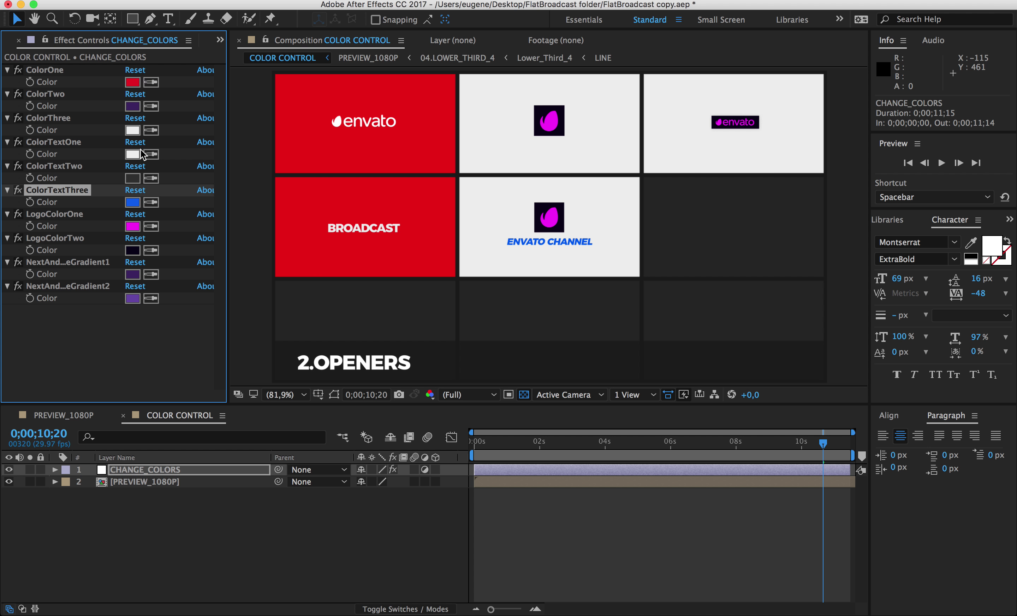
# - Set the ColorTextOne effect colour to red
pyautogui.click(133, 155)
pyautogui.write('E51313')
pyautogui.click(324, 98)
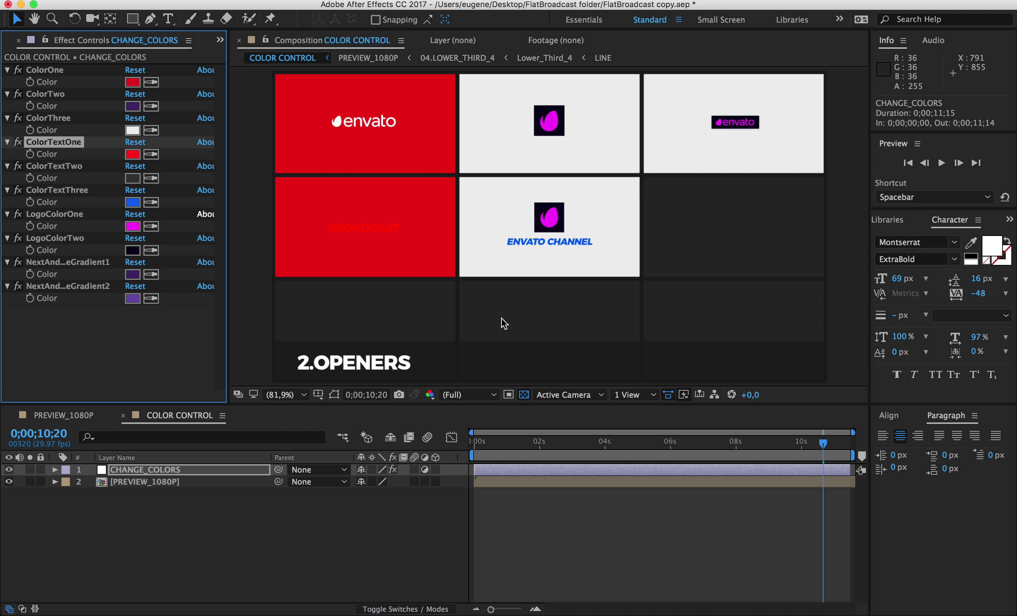
# - Undo all the colour changes made to the CHANGE_COLORS effects, including ColorOne
pyautogui.press('super+z')
pyautogui.press('super+z')
pyautogui.press('super+z')
pyautogui.press('super+z')
pyautogui.press('super+z')
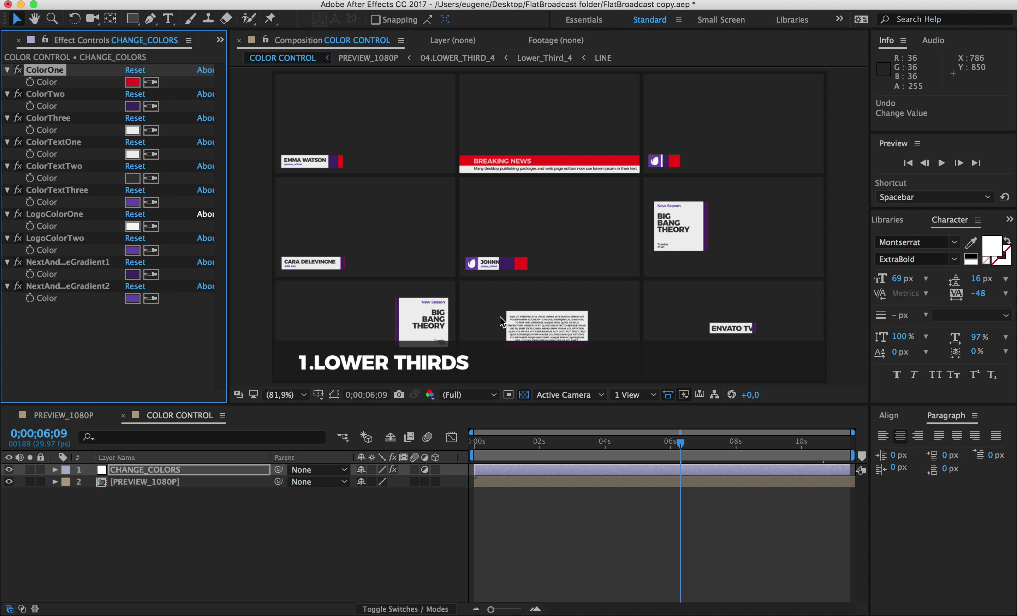
pyautogui.press('super+z')
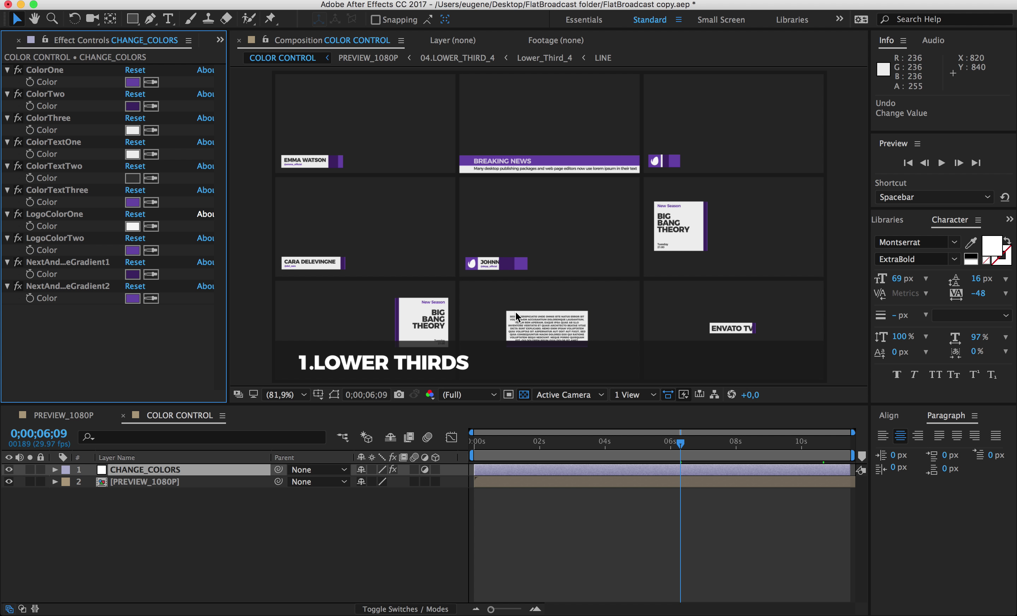
# - Switch to the Text Tutorial.rtf notes and select the "Changing your Texts:" heading
pyautogui.press('super+Tab')
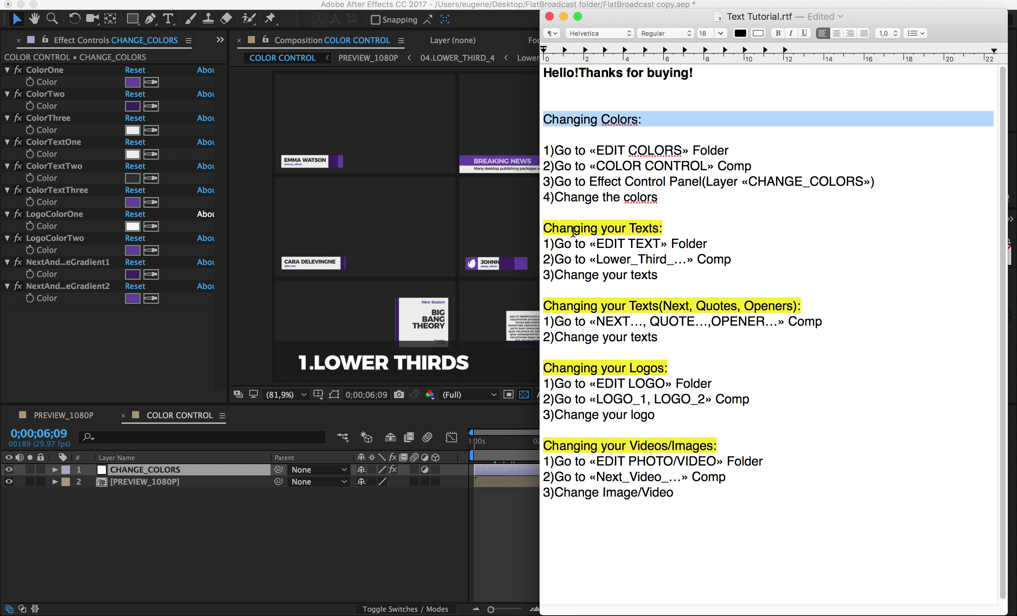
pyautogui.tripleClick(572, 231)
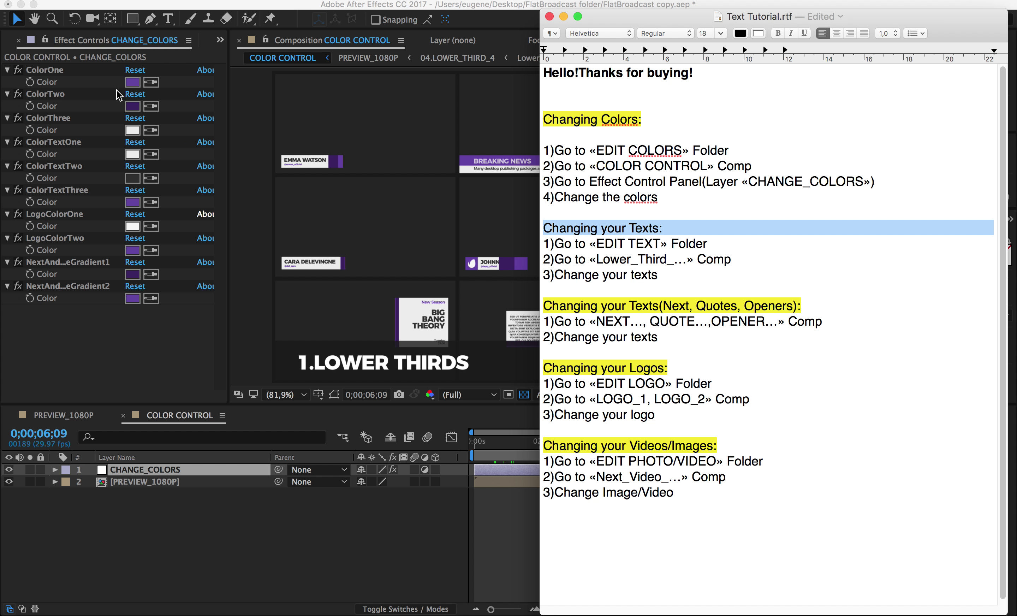
# - Return to After Effects and open the Lower_Third_1 composition from the EDIT TEXT project folder
pyautogui.click(223, 42)
pyautogui.click(216, 53)
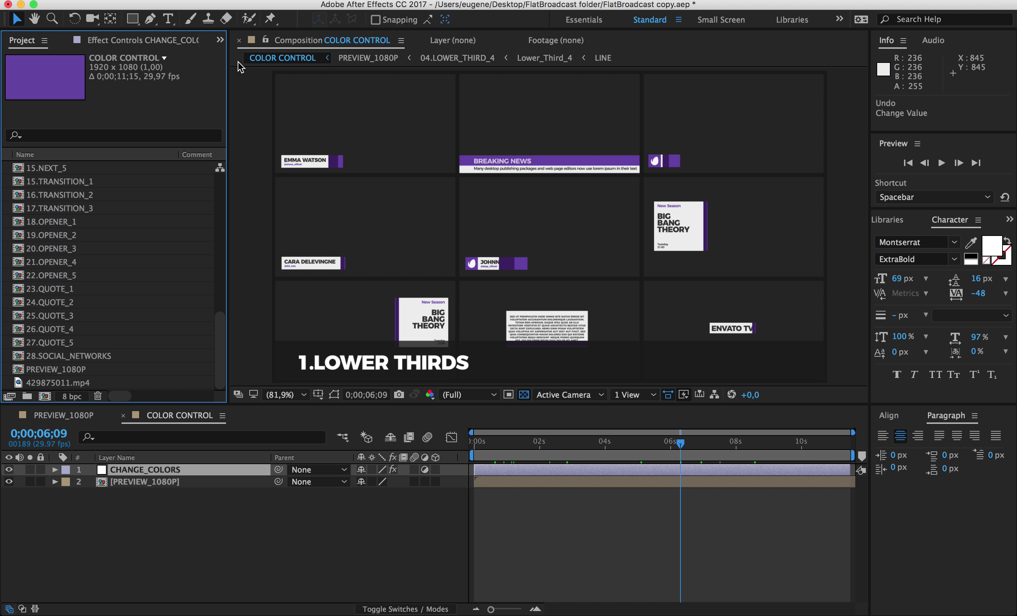
pyautogui.scroll(10, 83, 267)
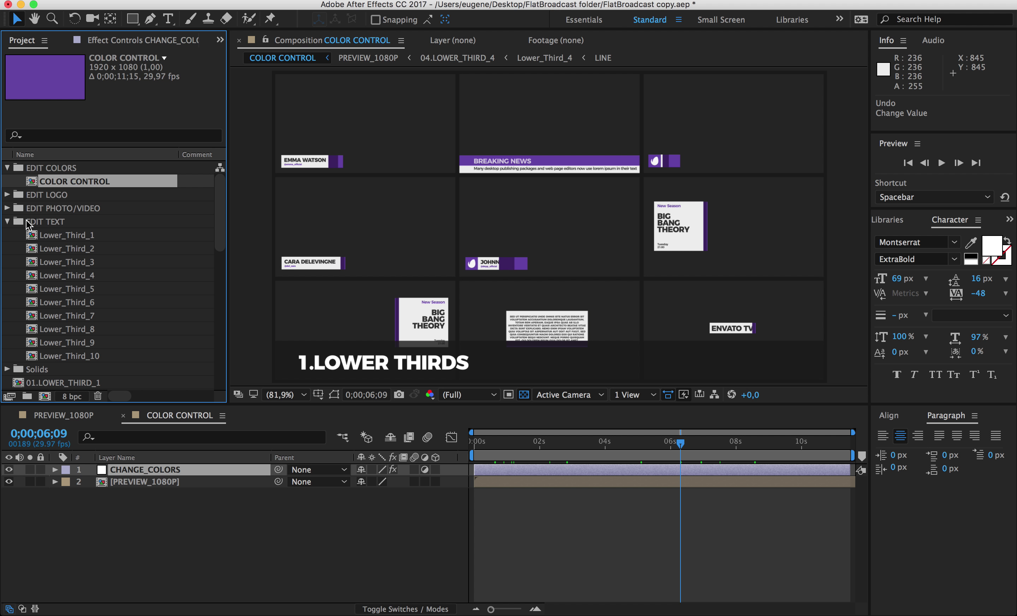
pyautogui.click(61, 235)
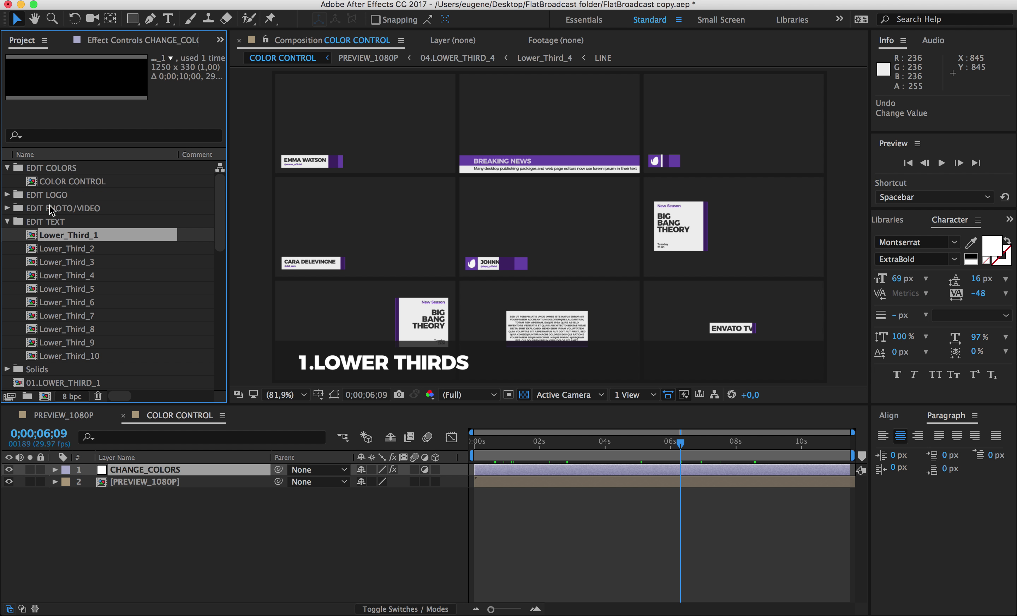
pyautogui.doubleClick(78, 236)
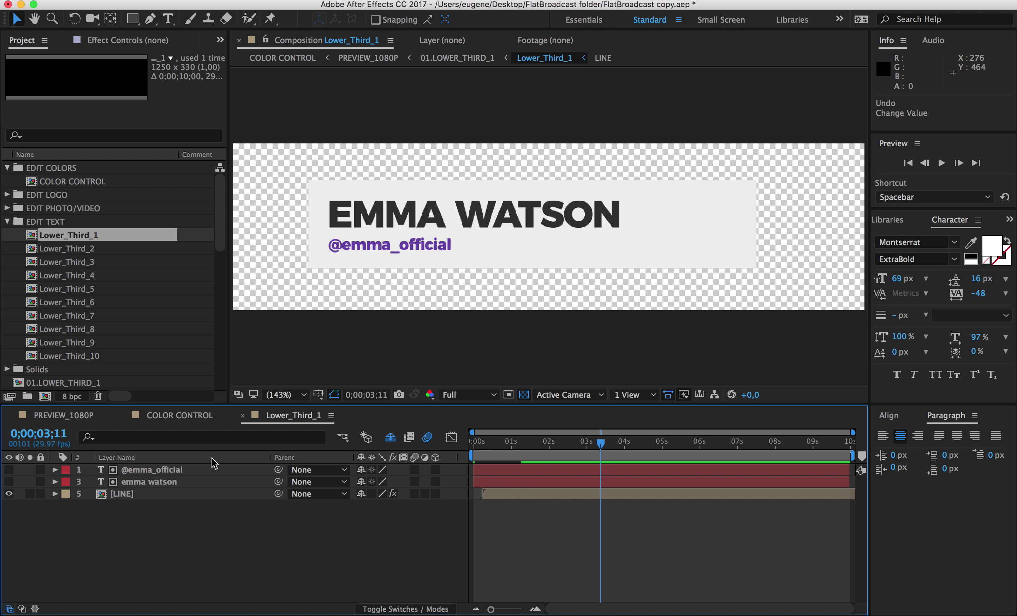
# - Replace the large name text in Lower_Third_1 with "YOUR NAME"
pyautogui.click(162, 483)
pyautogui.doubleClick(423, 208)
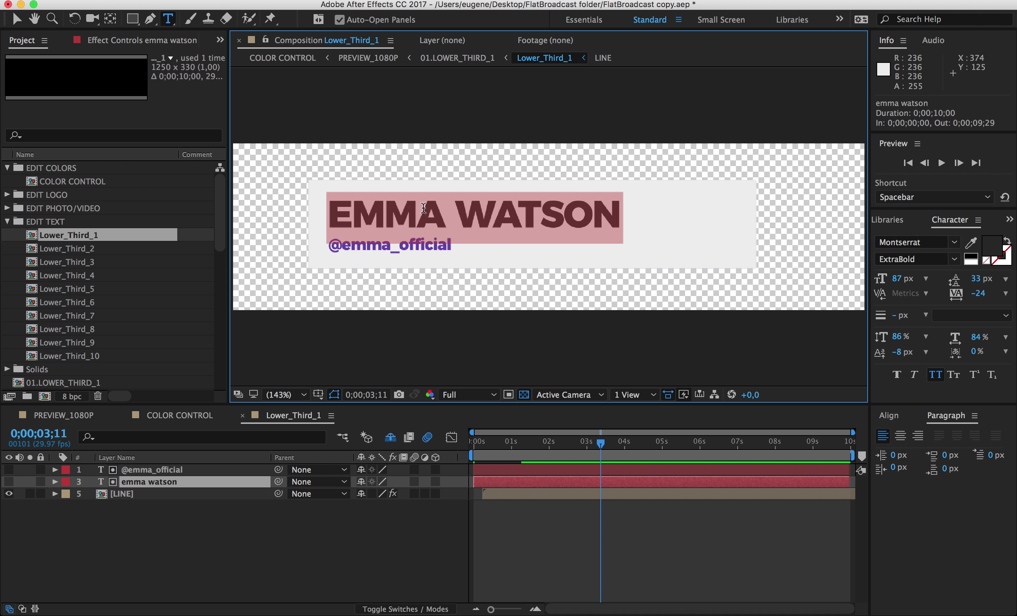
pyautogui.write('YOUR NAME')
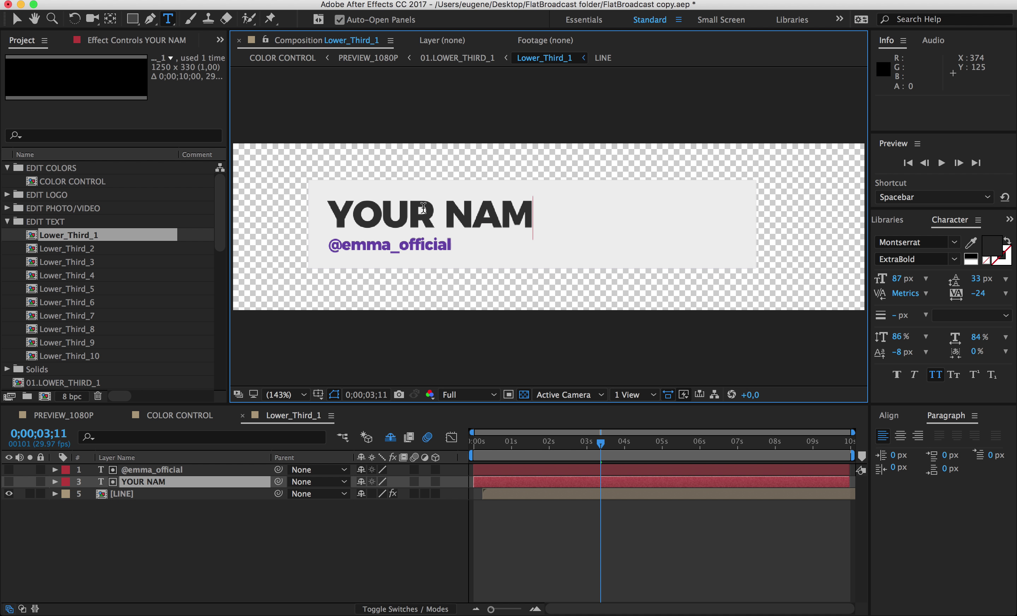
pyautogui.click(16, 21)
# - Narrow the LINE background layer from its far end to about 111% horizontal scale, and scrub back to check the animation
pyautogui.click(135, 493)
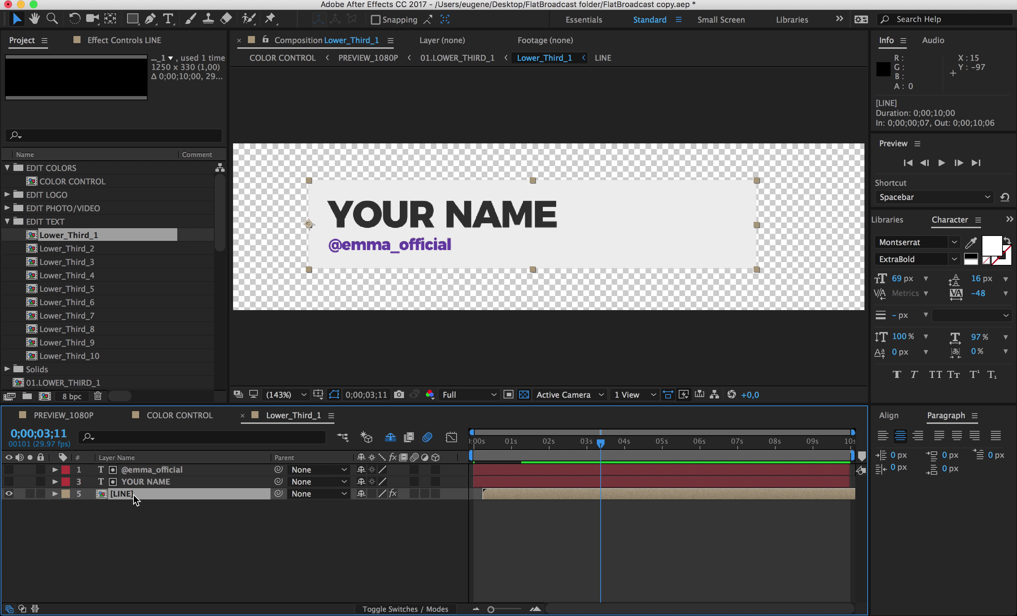
pyautogui.moveTo(753, 230); pyautogui.dragTo(647, 224)
pyautogui.moveTo(605, 446); pyautogui.dragTo(536, 446)
# - Open the Lower_Third_3 composition to view its logo, line and text layers
pyautogui.doubleClick(69, 261)
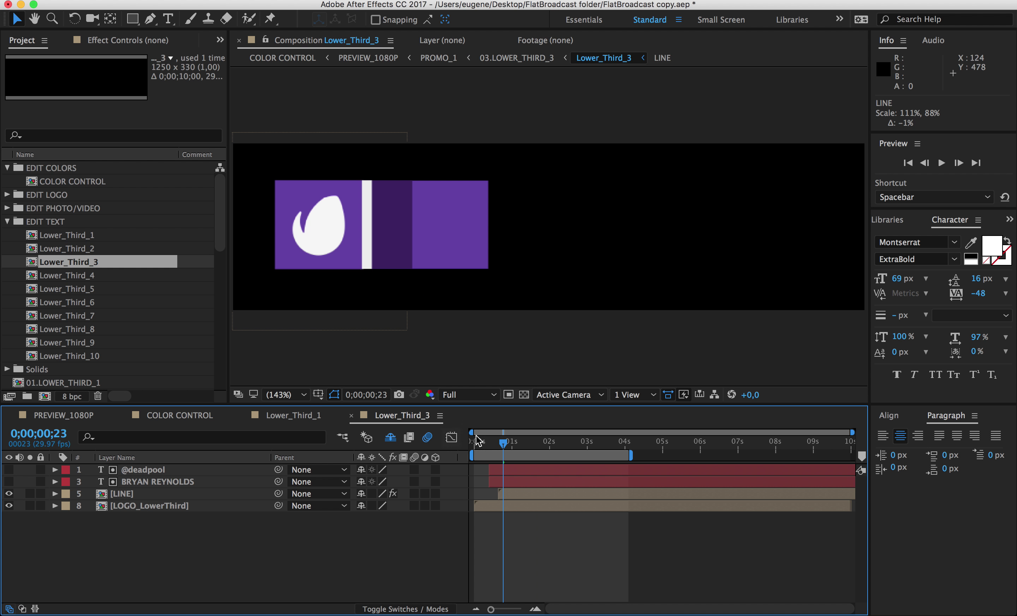
pyautogui.moveTo(525, 451)
pyautogui.mouseDown()
pyautogui.moveTo(552, 451)
pyautogui.moveTo(526, 450)
pyautogui.mouseUp()
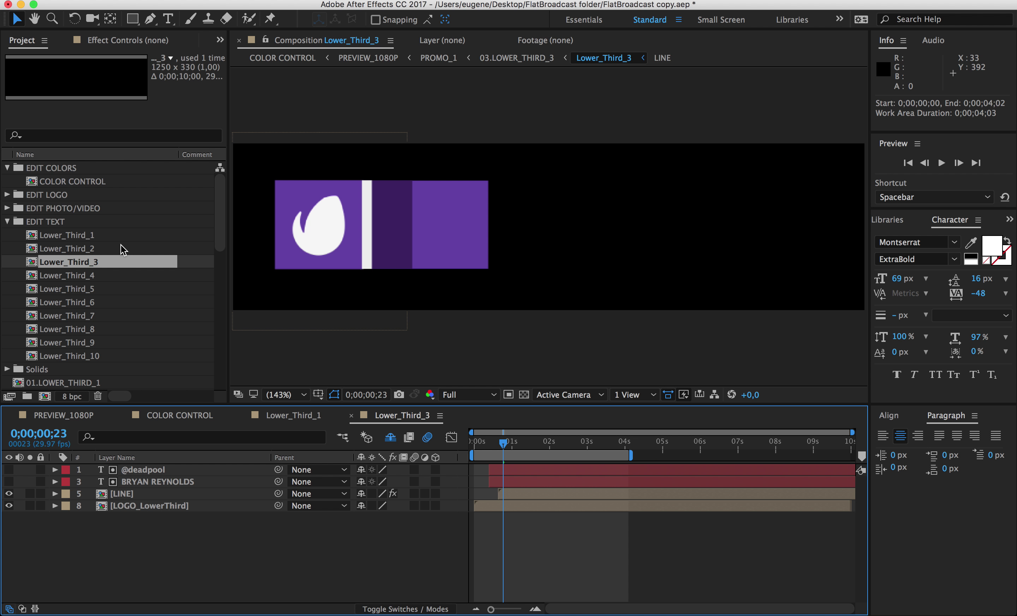
pyautogui.click(121, 248)
# - Open Lower_Third_4 at 0;00;02;18 and replace its large name text with "NAME YOUR"
pyautogui.doubleClick(99, 275)
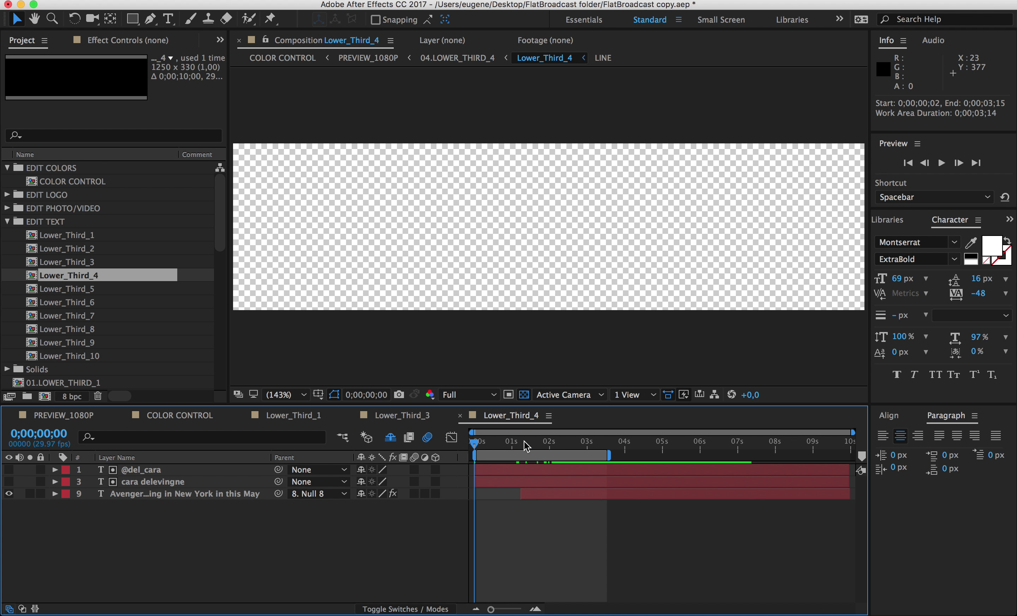
pyautogui.moveTo(522, 443); pyautogui.dragTo(574, 447)
pyautogui.click(367, 244)
pyautogui.click(410, 213)
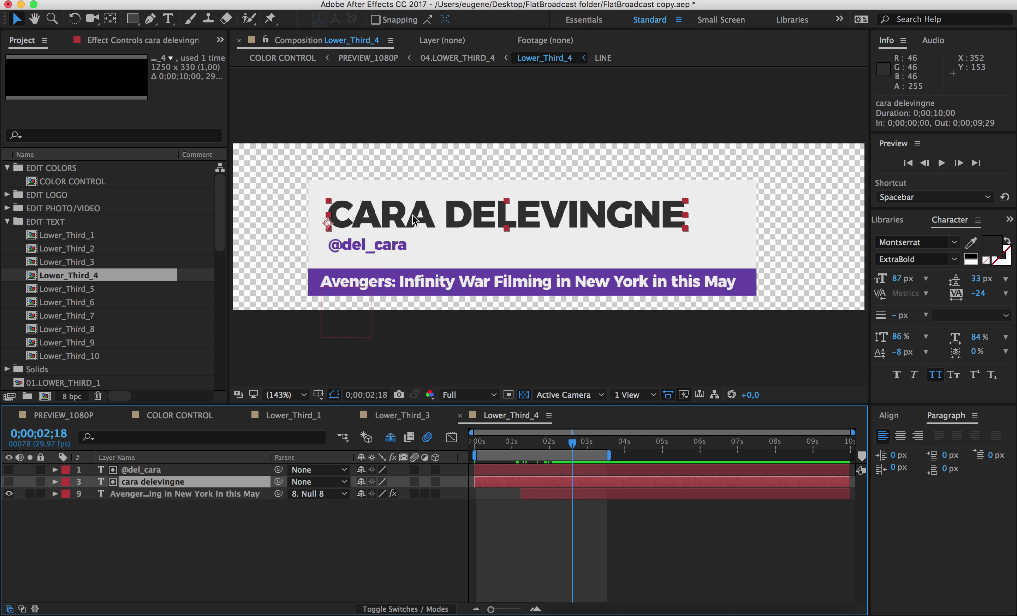
pyautogui.doubleClick(412, 211)
pyautogui.write('NAME')
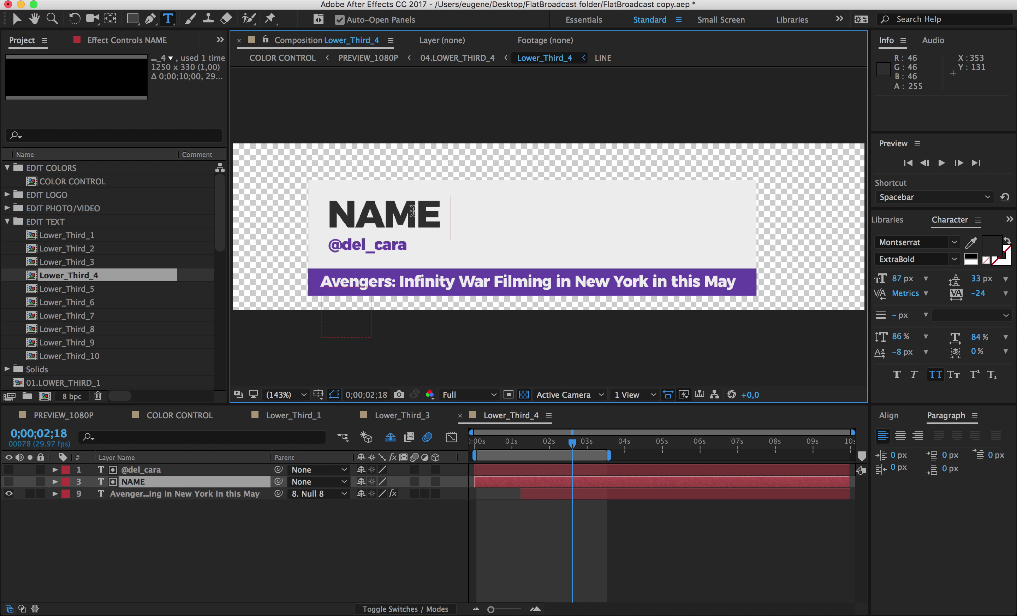
pyautogui.write(' YOUR')
pyautogui.press('BackSpace')
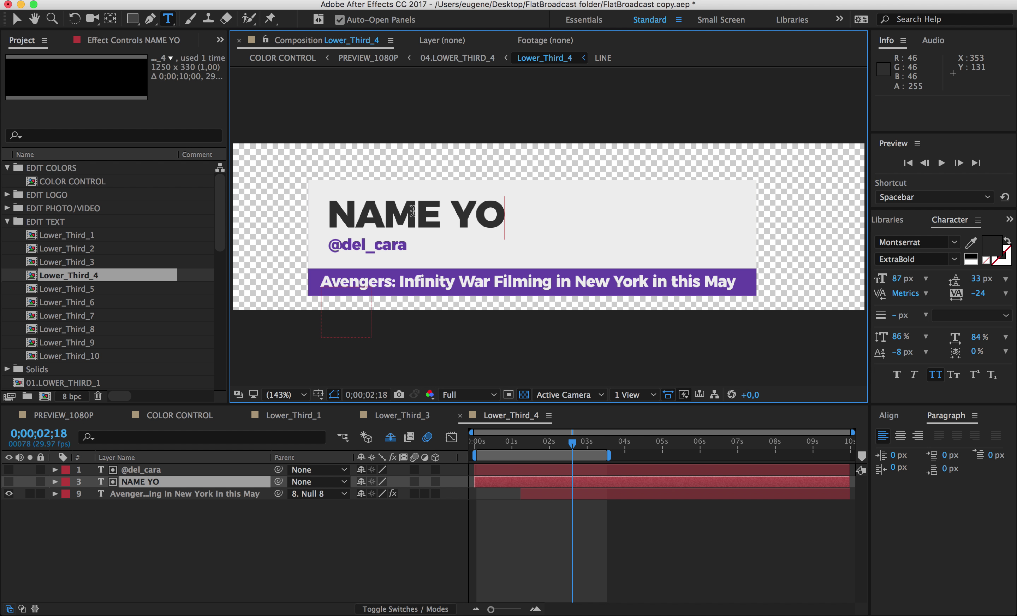
pyautogui.write('UR')
pyautogui.click(17, 20)
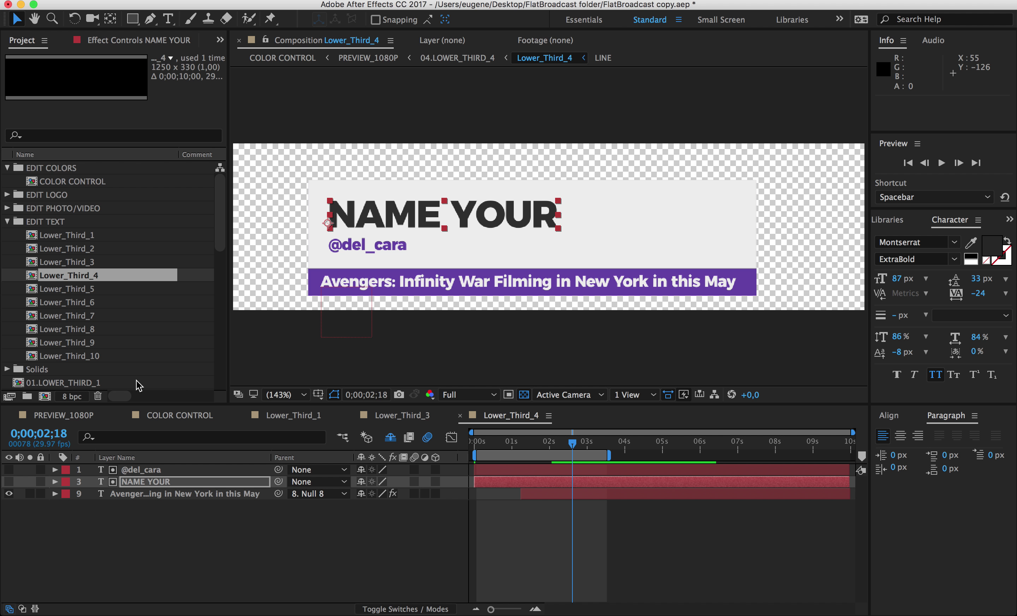
# - Replace the Avengers caption in the purple bar of Lower_Third_4 with "TEXT HERE"
pyautogui.doubleClick(150, 497)
pyautogui.write('TEXT HERE')
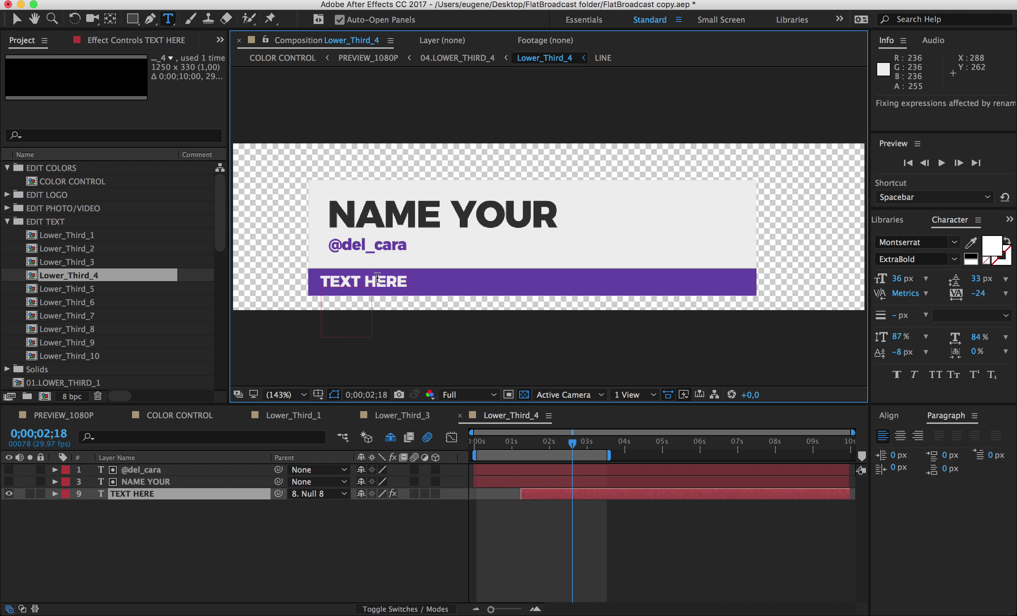
pyautogui.click(17, 19)
pyautogui.click(71, 289)
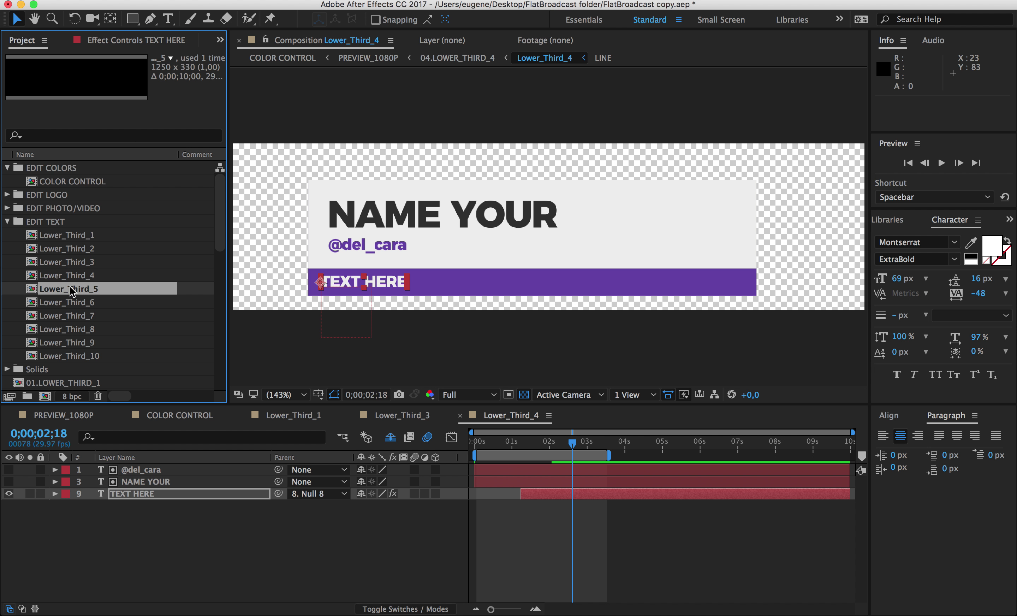
# - Switch to the Text Tutorial.rtf notes, select the "Changing your Texts(Next, Quotes, Openers):" heading, and return to After Effects
pyautogui.press('super+Tab')
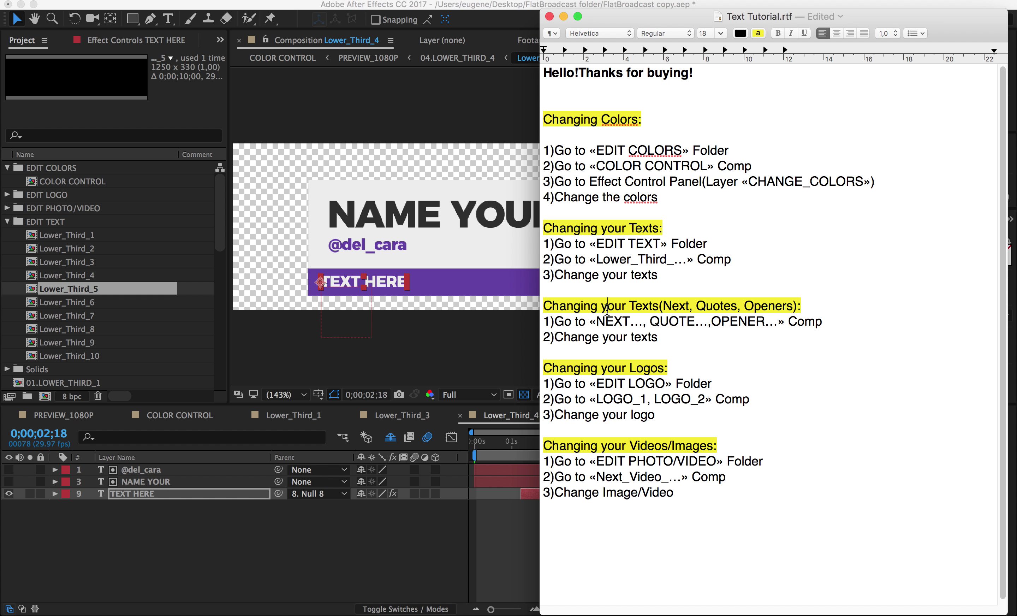
pyautogui.tripleClick(606, 308)
pyautogui.press('super+Tab')
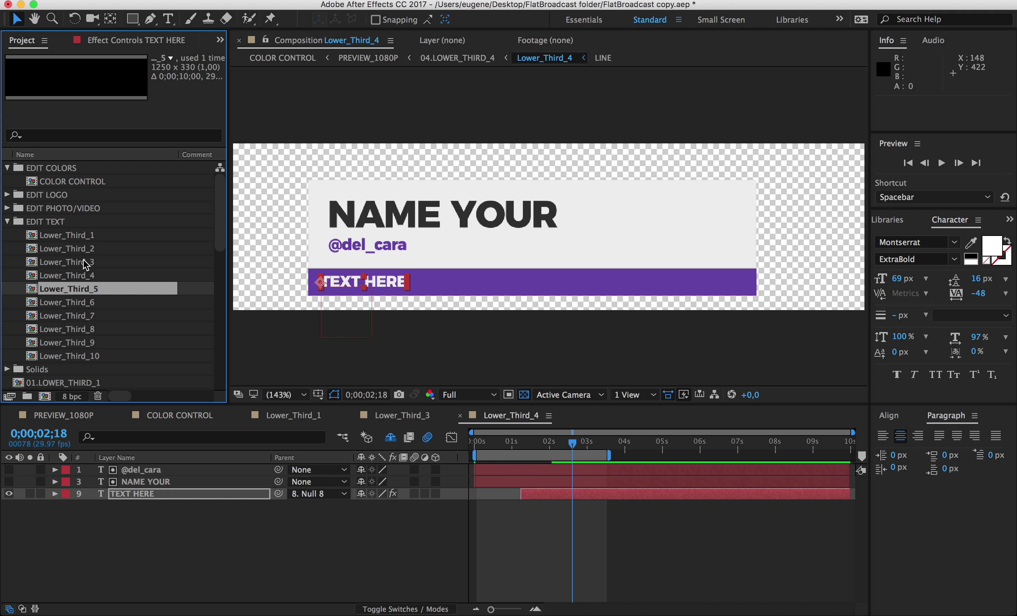
# - Open the 11.NEXT_1 composition from the project and move the playhead to 0;00;06;12
pyautogui.scroll(-10, 85, 264)
pyautogui.doubleClick(55, 237)
pyautogui.moveTo(534, 453); pyautogui.dragTo(633, 453)
# - Replace the FAMILY GUY title in the first schedule entry with "THE SIMPSONS"
pyautogui.click(157, 481)
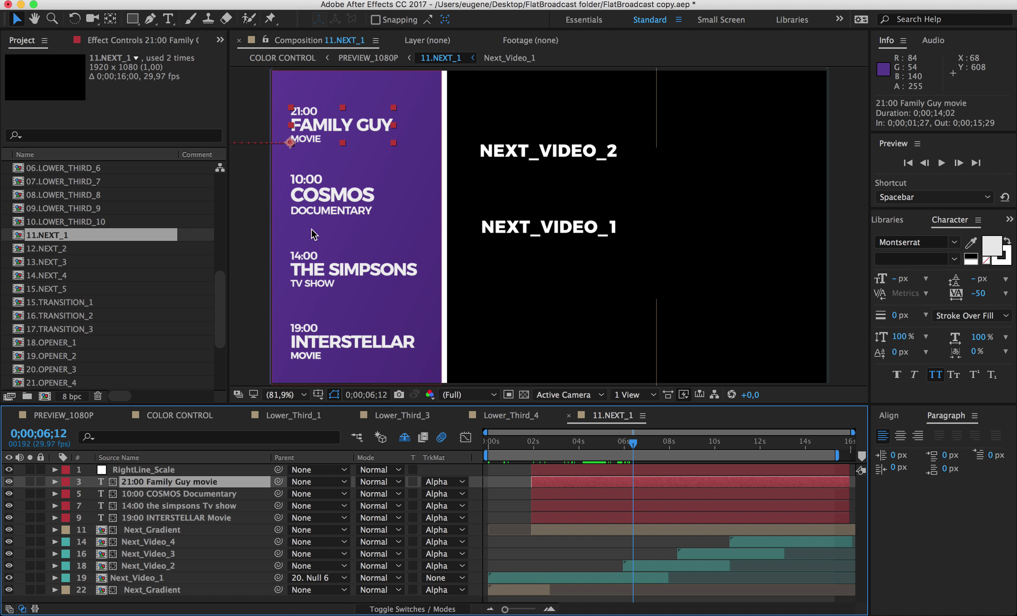
pyautogui.doubleClick(317, 116)
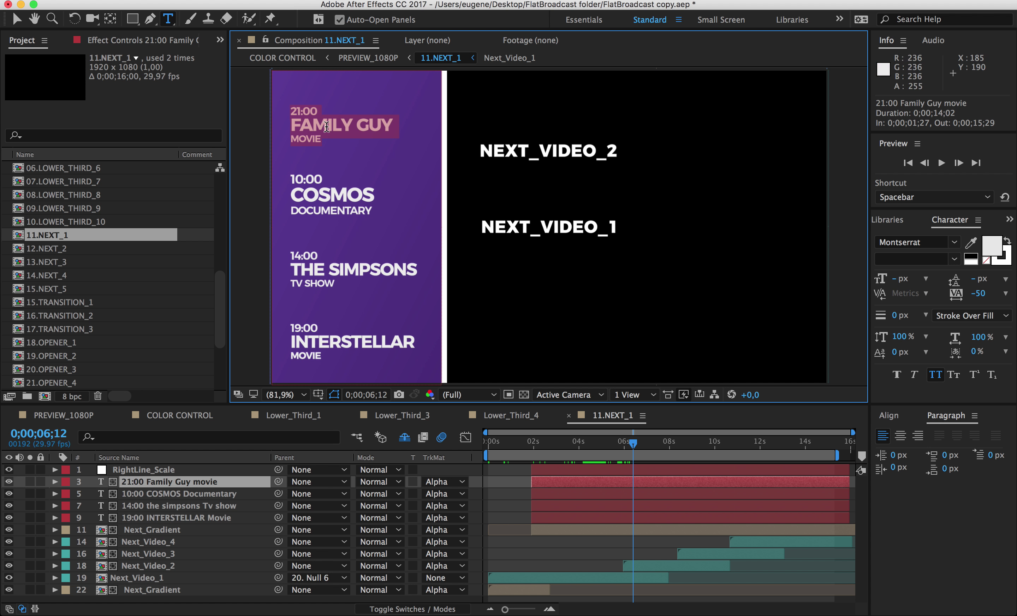
pyautogui.tripleClick(326, 127)
pyautogui.write('THE SIMPS')
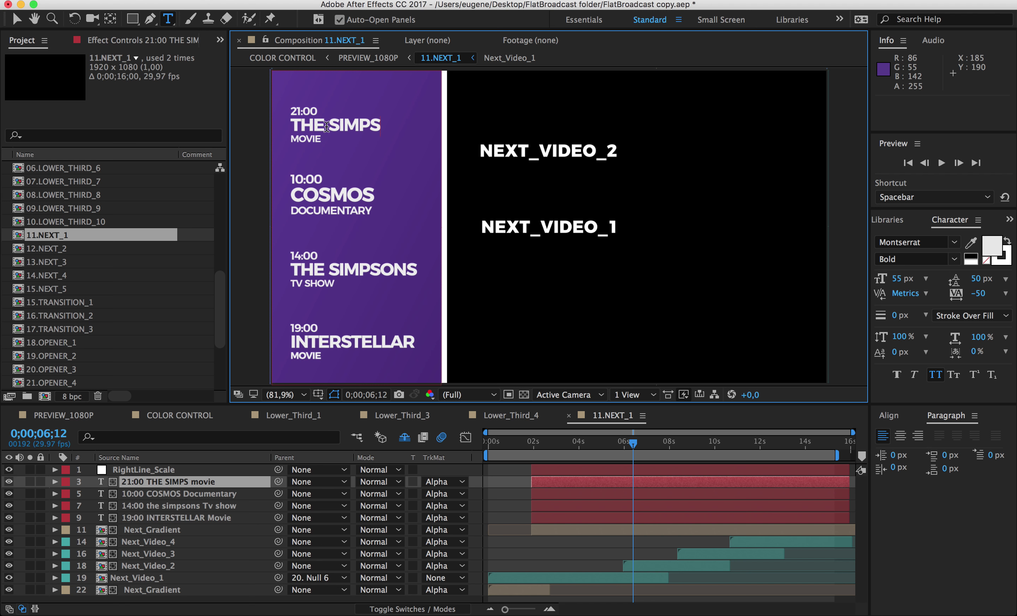
# - Change the time above the first schedule entry to 14:00
pyautogui.press('Up')
pyautogui.press('BackSpace')
pyautogui.press('Delete')
pyautogui.press('Delete')
pyautogui.press('Delete')
pyautogui.write('4:00')
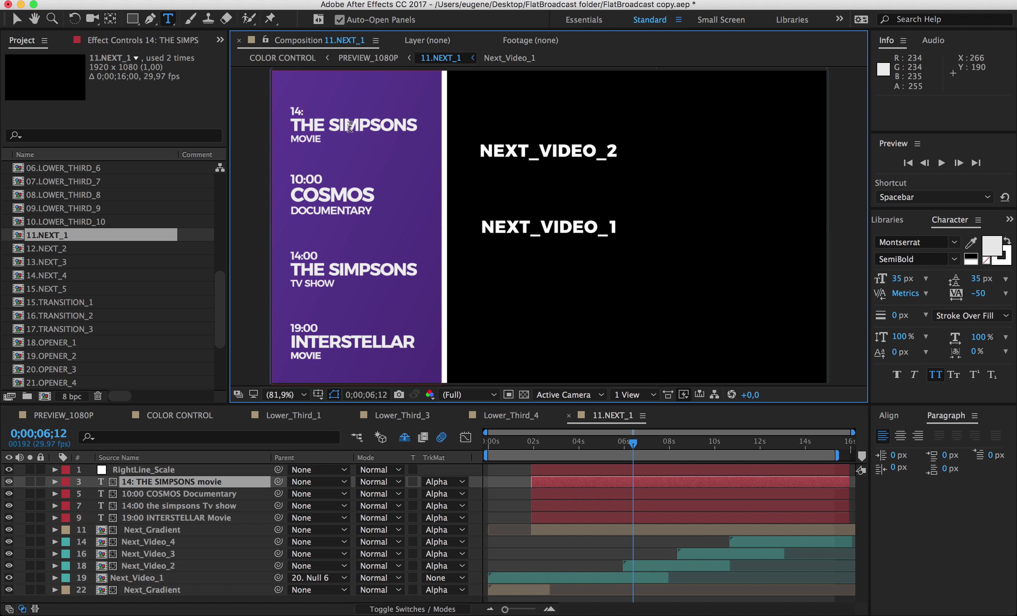
# - Replace the MOVIE line under the first schedule entry's title with "TV SERIES"
pyautogui.doubleClick(300, 138)
pyautogui.write('T')
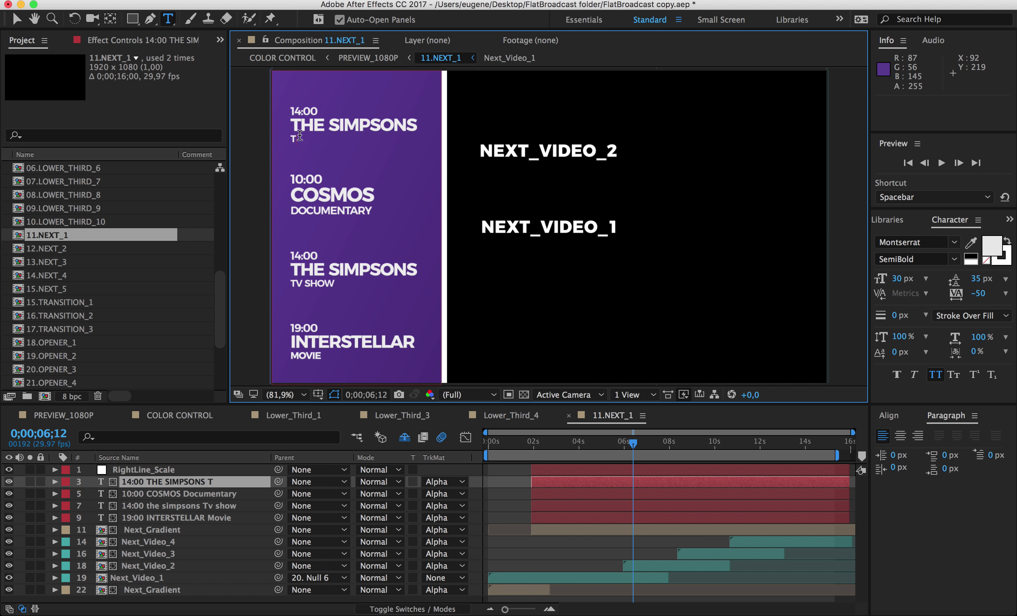
pyautogui.write('V SERIES')
pyautogui.click(13, 20)
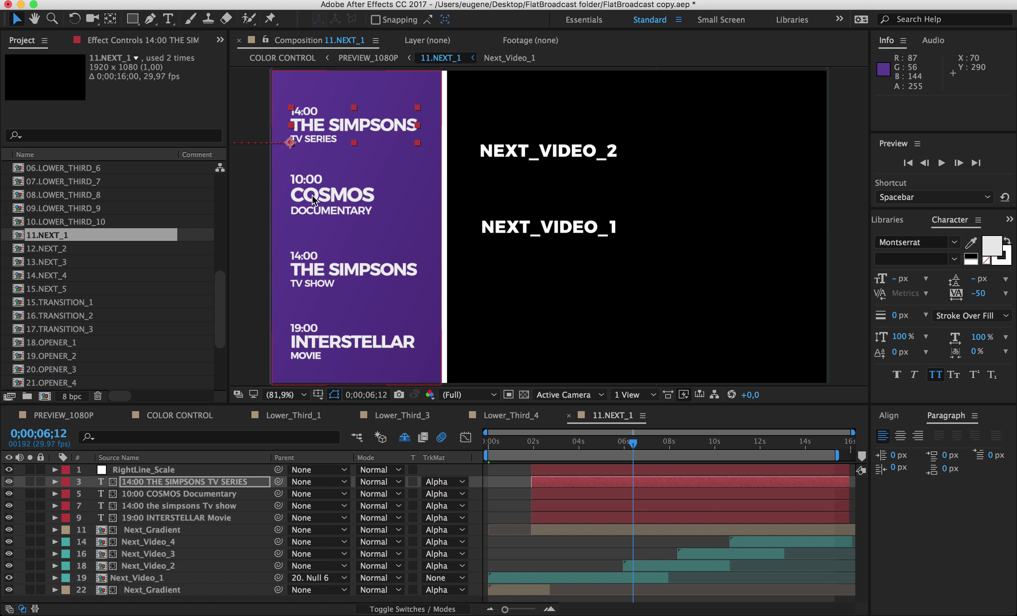
# - Open the 12.NEXT_2 composition and, at 0;00;02;11, replace the large NEXT title with "TODAY"
pyautogui.doubleClick(75, 248)
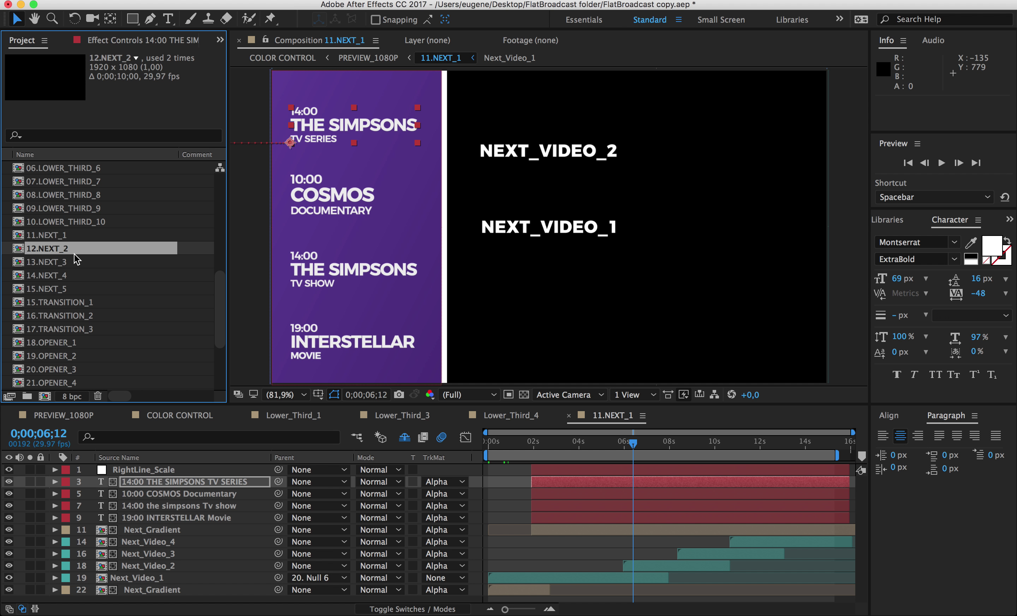
pyautogui.click(563, 443)
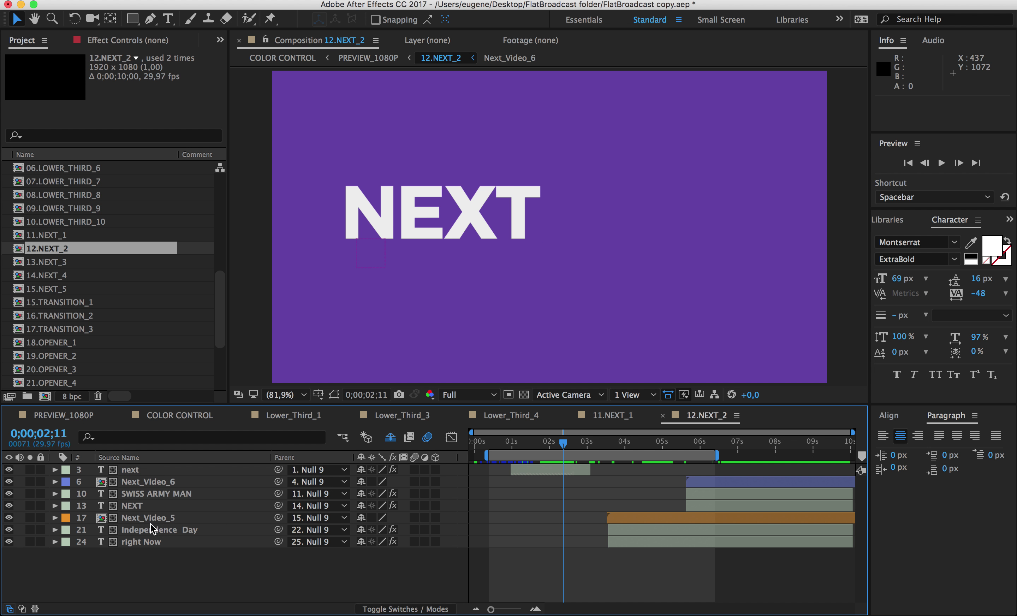
pyautogui.click(348, 225)
pyautogui.doubleClick(404, 208)
pyautogui.write('TODAY')
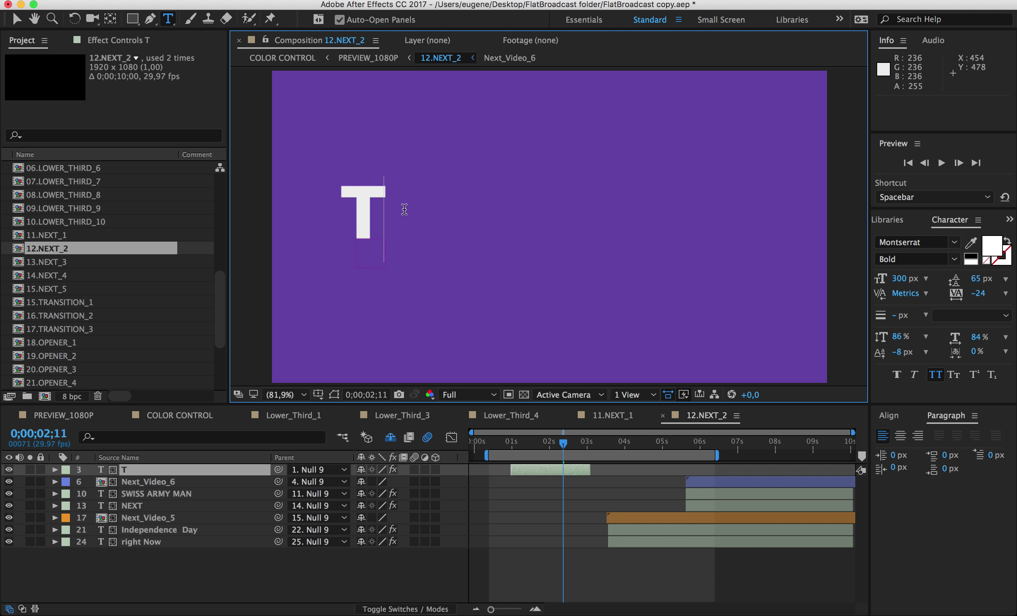
pyautogui.press('Escape')
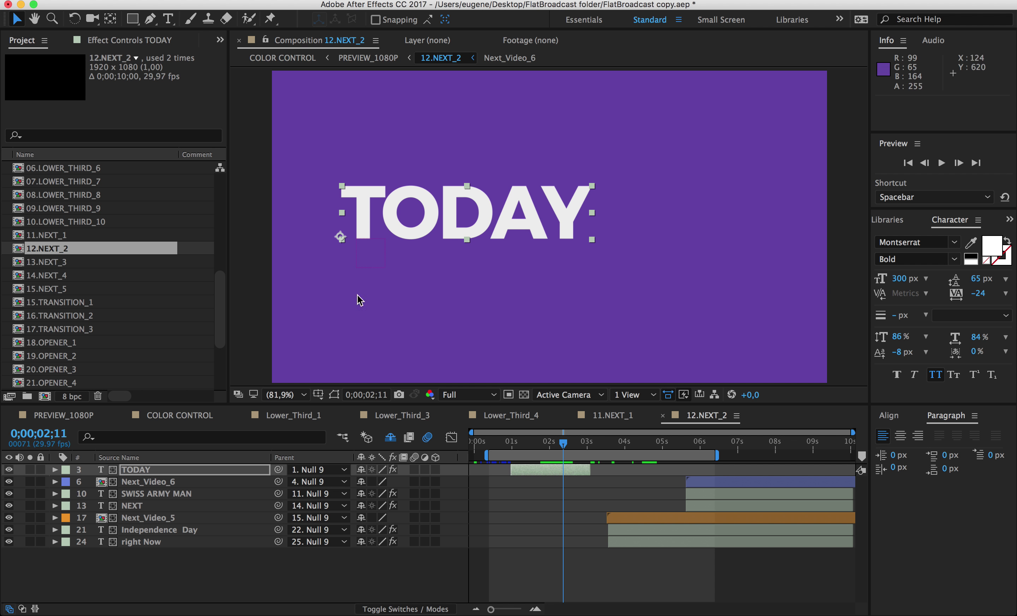
# - At 0;00;06;05, replace the SWISS ARMY MAN title with "TEST FILM"
pyautogui.click(651, 442)
pyautogui.press('space')
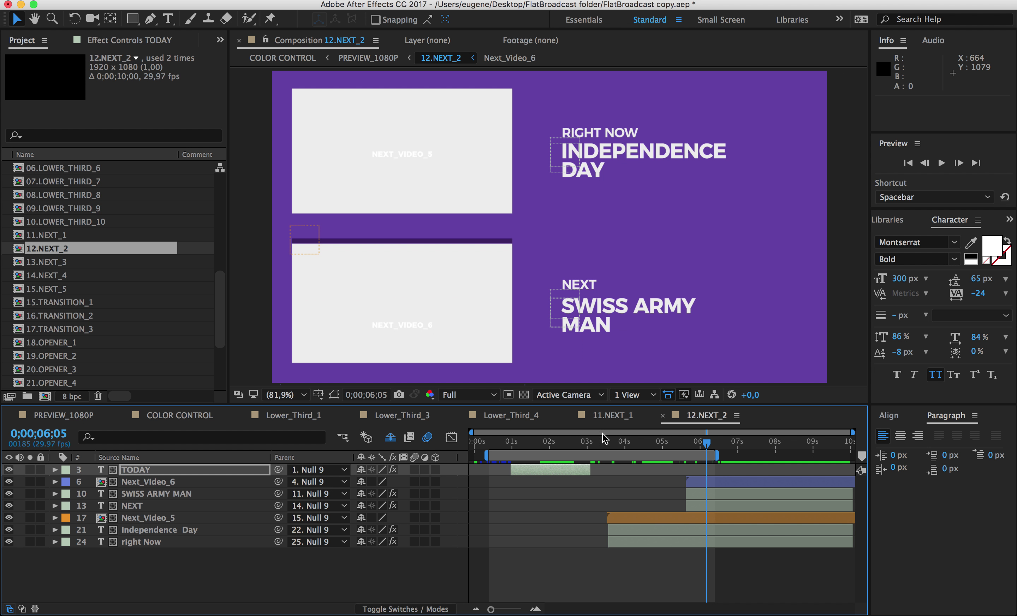
pyautogui.click(155, 494)
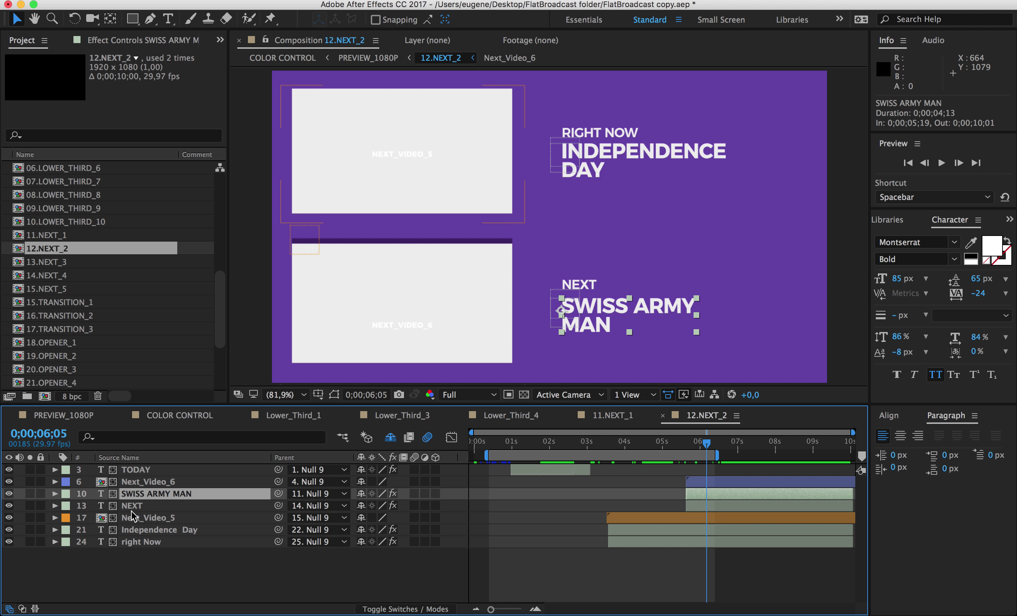
pyautogui.doubleClick(577, 333)
pyautogui.write('TEST FILM')
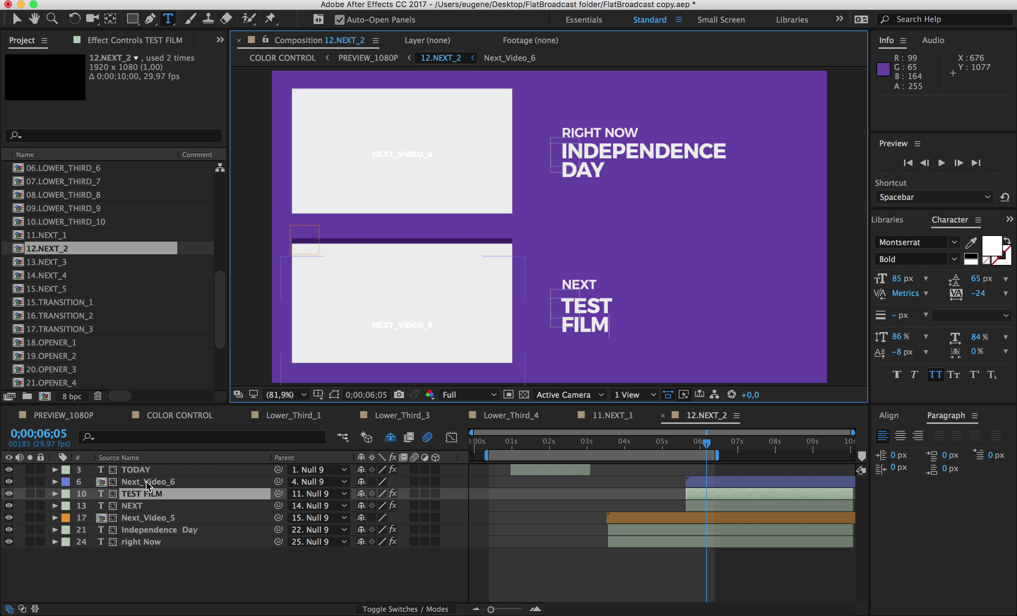
# - Change the NEXT label above the lower film title to "RIGHT NOW"
pyautogui.click(132, 505)
pyautogui.doubleClick(583, 284)
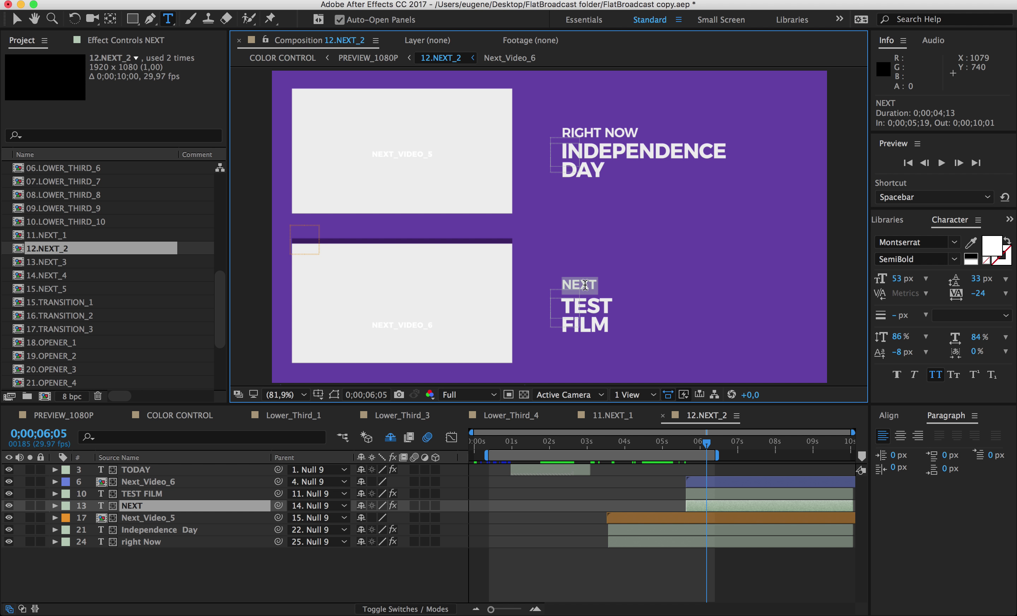
pyautogui.write('RIGHT')
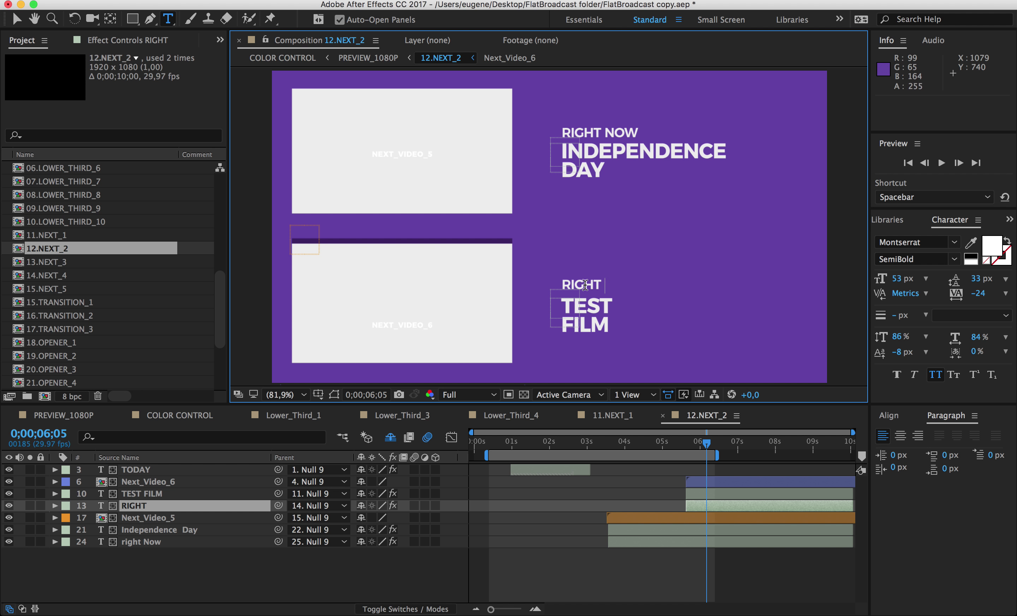
pyautogui.write(' NOW')
pyautogui.click(17, 20)
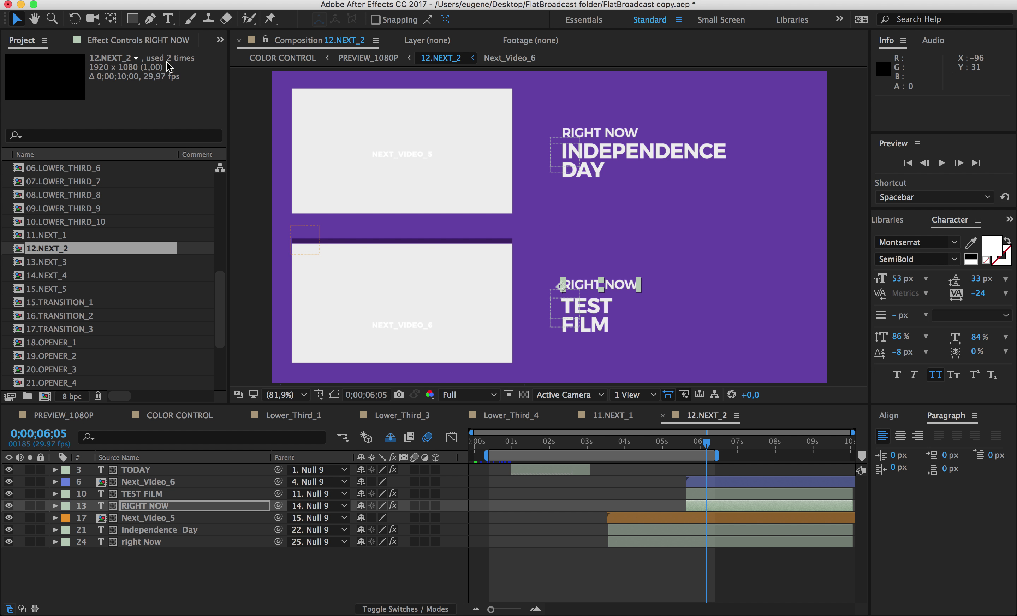
# - Open the 25.QUOTE_3 composition from the project and move the playhead to 0;00;04;00
pyautogui.scroll(-3, 67, 314)
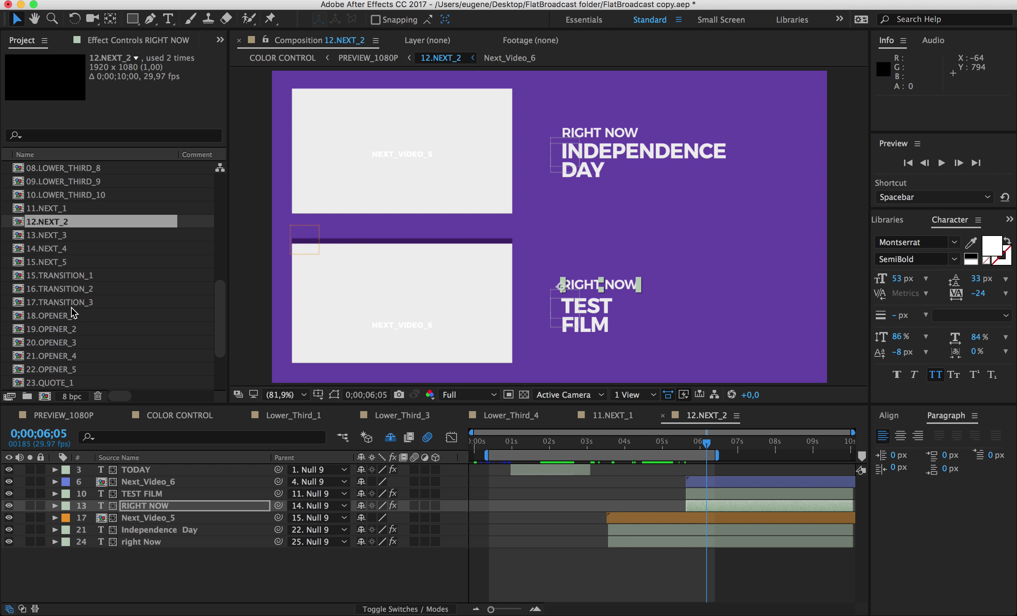
pyautogui.click(65, 342)
pyautogui.doubleClick(77, 345)
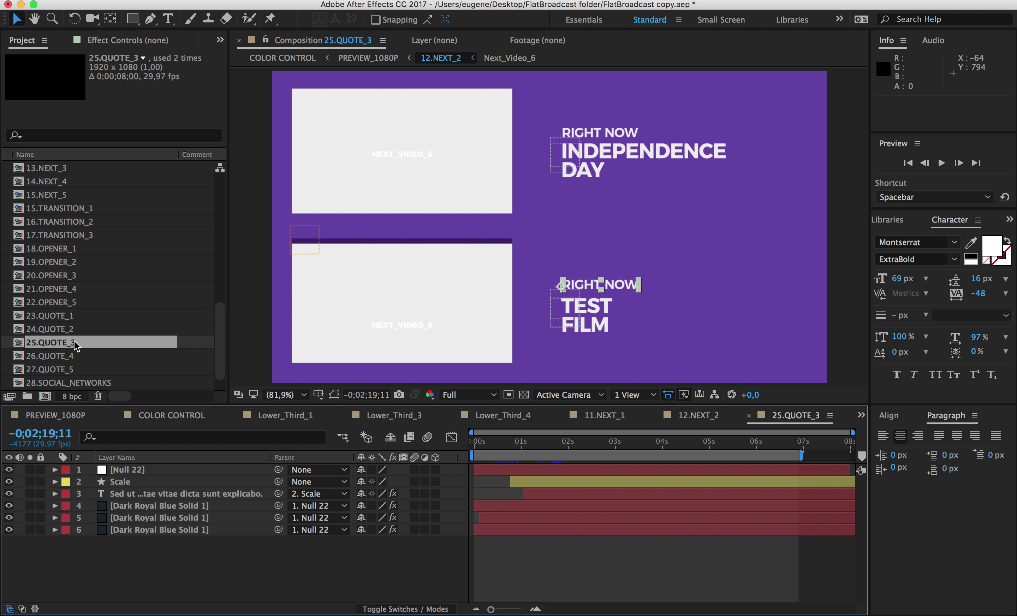
pyautogui.moveTo(525, 444); pyautogui.dragTo(663, 462)
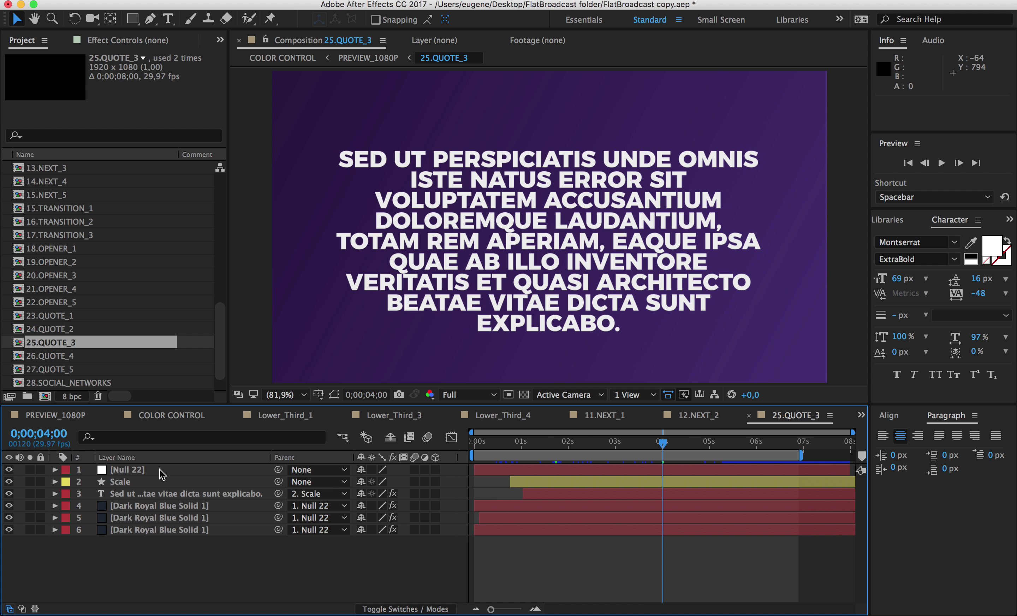
# - Replace the quote paragraph with "YOUR TEXT RIGHT HRE" and preview its animation around 0;00;02;05
pyautogui.click(141, 493)
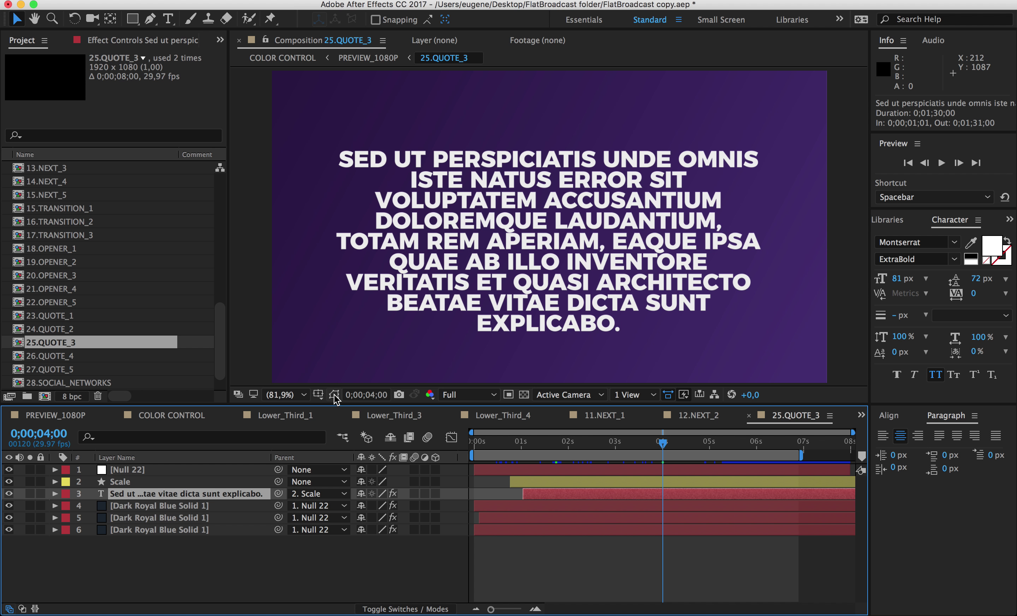
pyautogui.doubleClick(478, 242)
pyautogui.write('YOU')
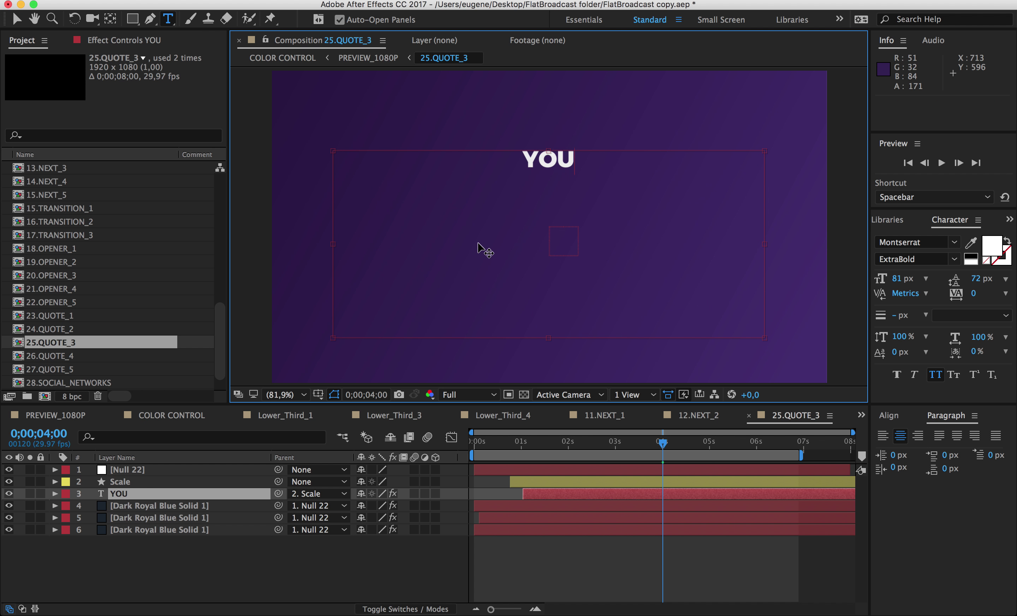
pyautogui.write('R TEXT RIGHT HRE')
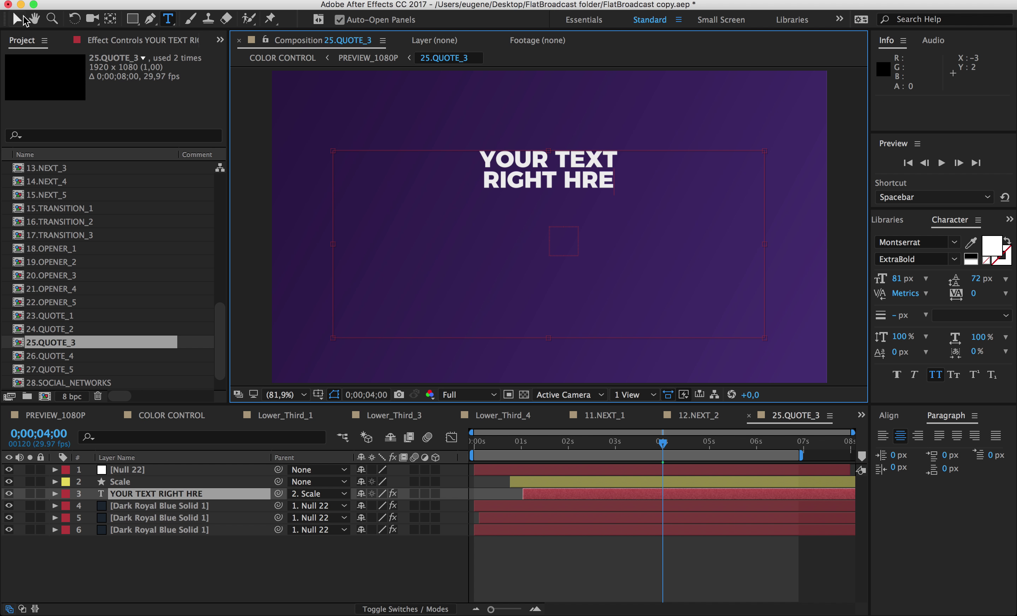
pyautogui.click(24, 20)
pyautogui.click(658, 453)
pyautogui.press('space')
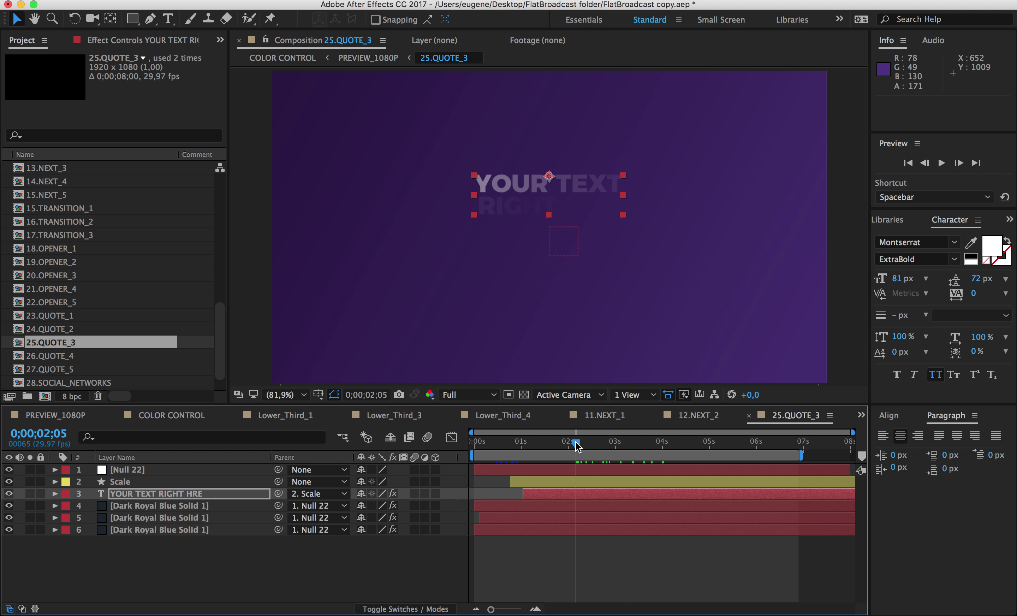
# - Undo the replacement of the quote paragraph in 25.QUOTE_3
pyautogui.press('super+z')
pyautogui.press('super+z')
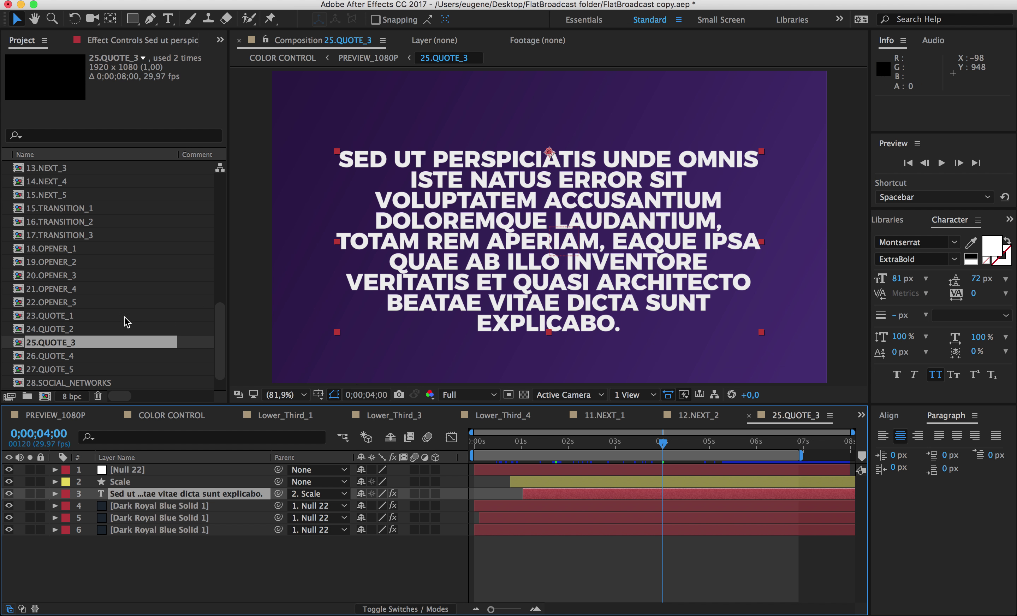
# - Open the 24.QUOTE_2 composition and, at 0;00;04;20, replace the first quote line with "YOUR TEXT HERE"
pyautogui.doubleClick(81, 329)
pyautogui.moveTo(556, 448); pyautogui.dragTo(693, 447)
pyautogui.click(177, 473)
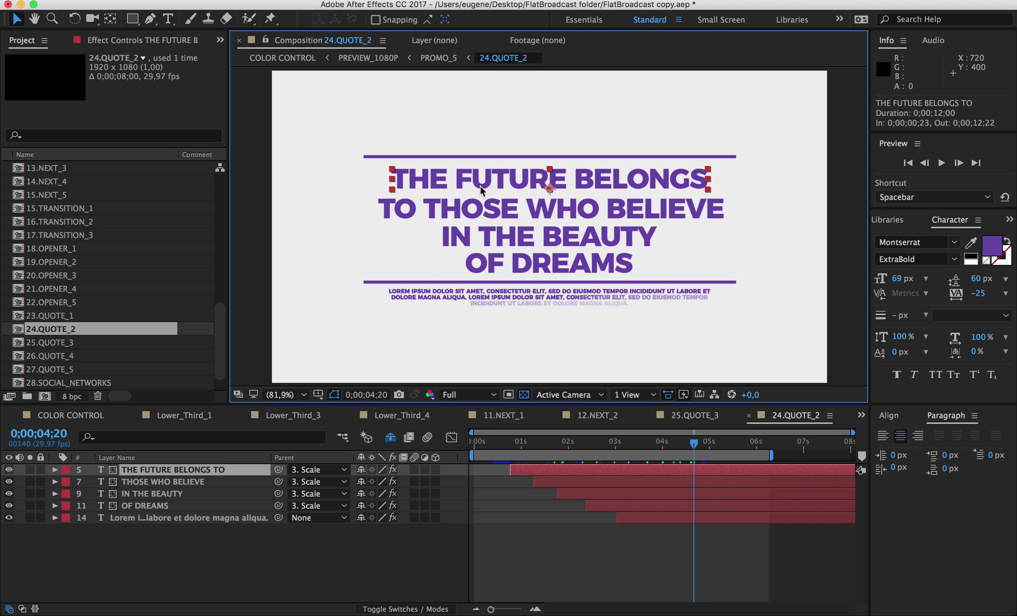
pyautogui.doubleClick(559, 183)
pyautogui.click(559, 183)
pyautogui.press('super+a')
pyautogui.write('YOUR ')
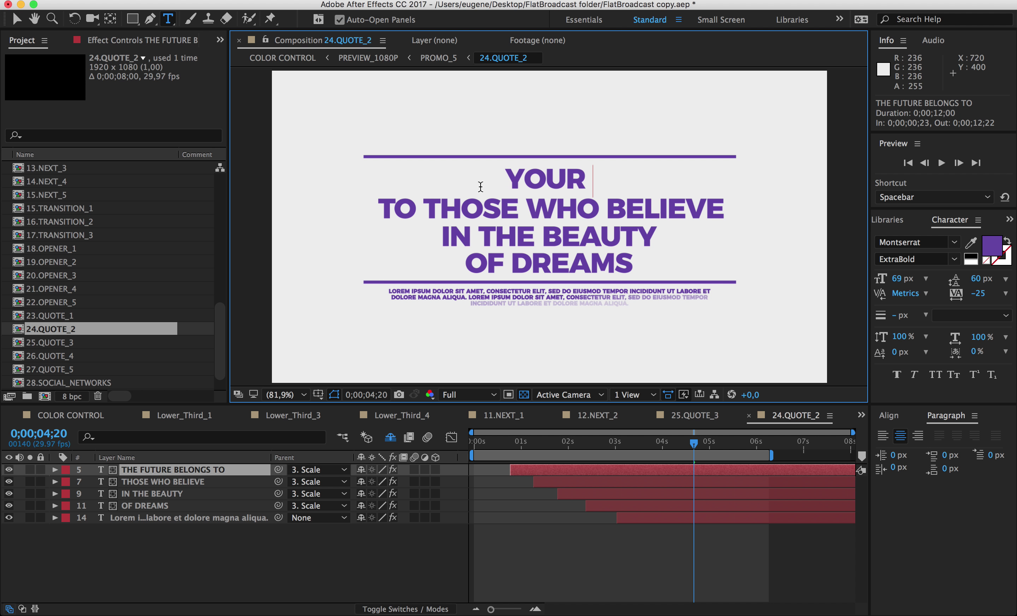
pyautogui.write('TEXT HERE')
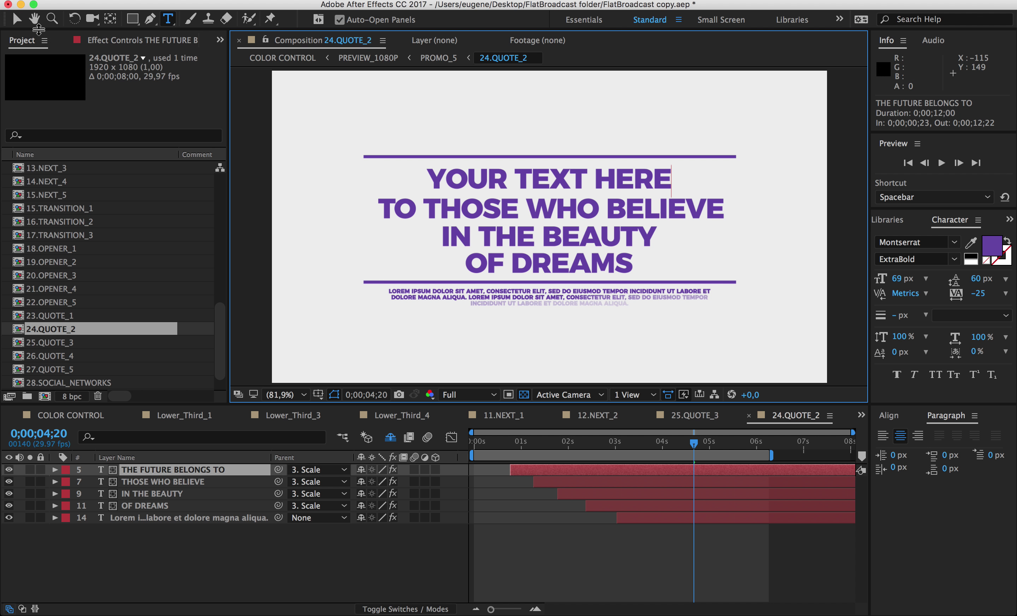
pyautogui.click(15, 19)
# - Replace the last quote line, OF DREAMS, with "THE END" and scrub the timeline to preview it
pyautogui.click(494, 263)
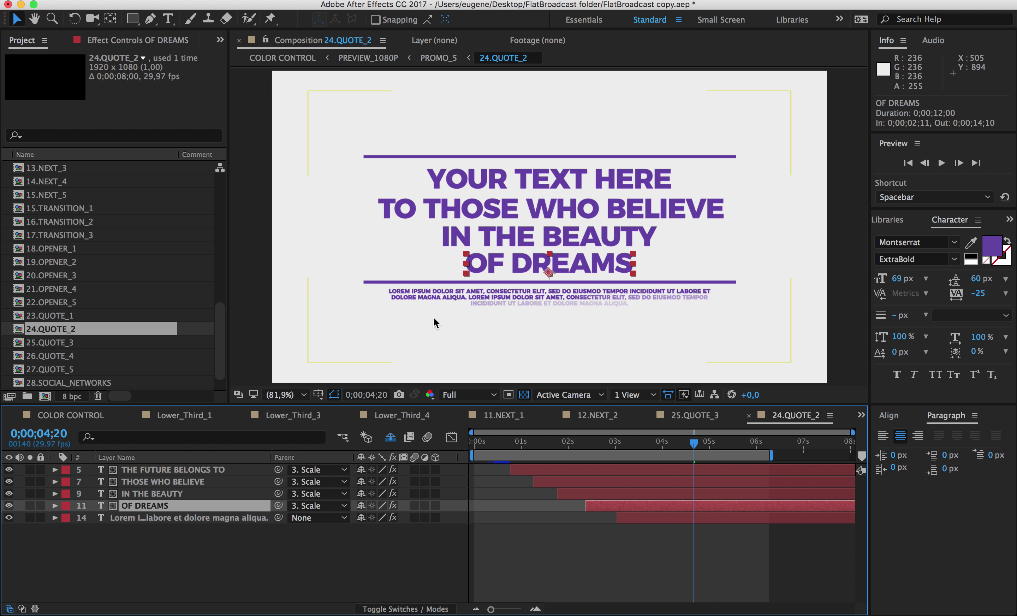
pyautogui.doubleClick(494, 263)
pyautogui.write('THE END')
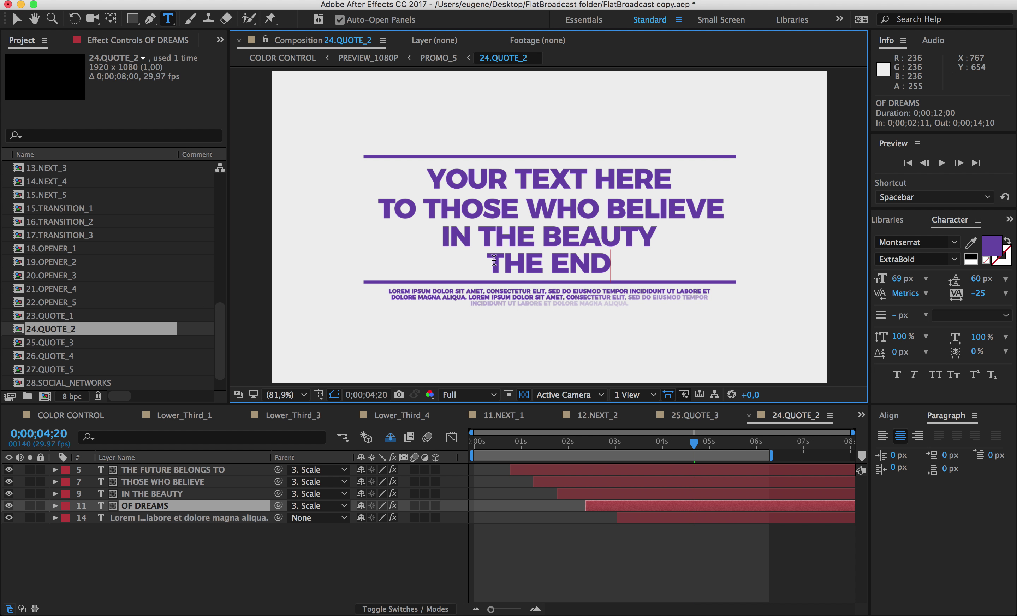
pyautogui.click(16, 19)
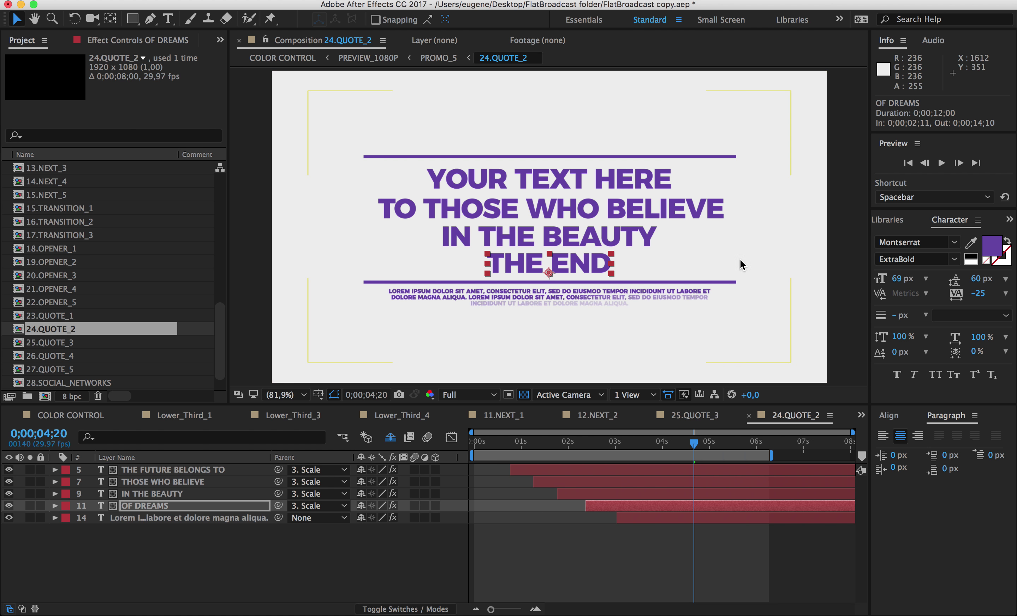
pyautogui.moveTo(682, 457)
pyautogui.mouseDown()
pyautogui.moveTo(538, 453)
pyautogui.moveTo(671, 443)
pyautogui.mouseUp()
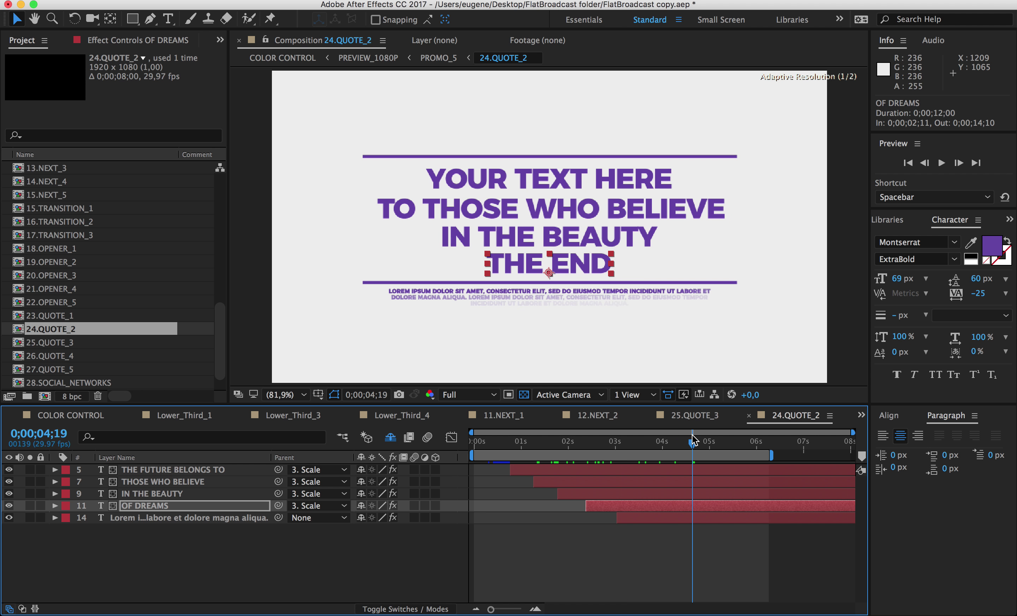
# - Switch to the Text Tutorial.rtf notes, select the "Changing your Logos:" heading, and return to After Effects at the project's EDIT folders
pyautogui.press('super+Tab')
pyautogui.click(613, 382)
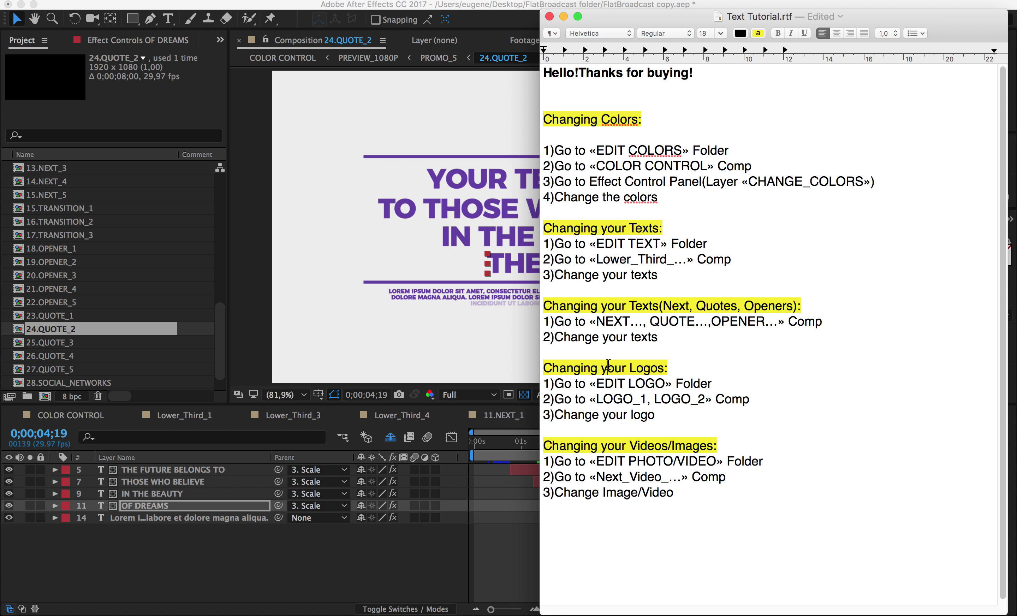
pyautogui.tripleClick(608, 366)
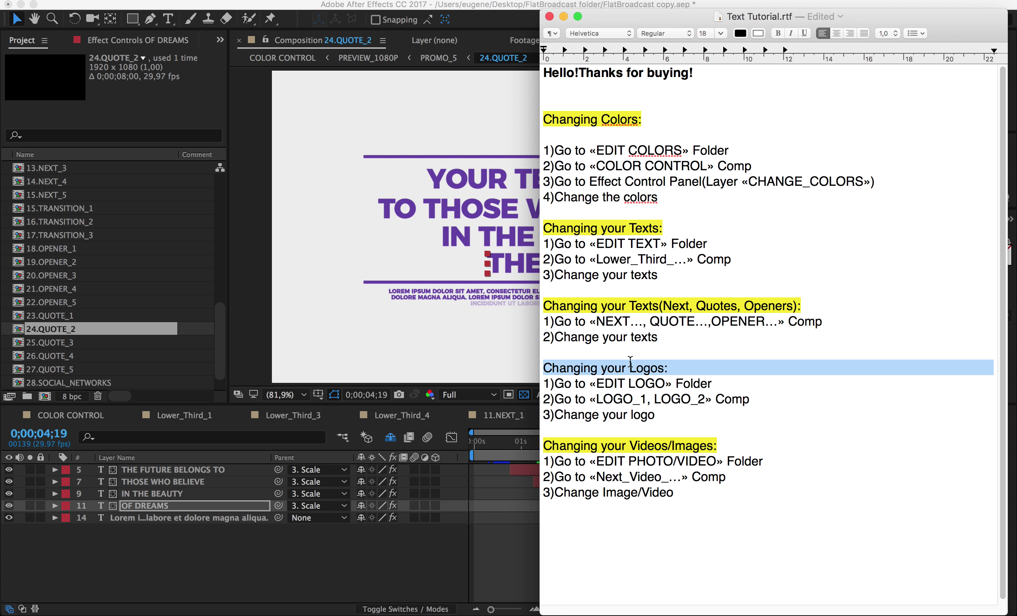
pyautogui.click(102, 325)
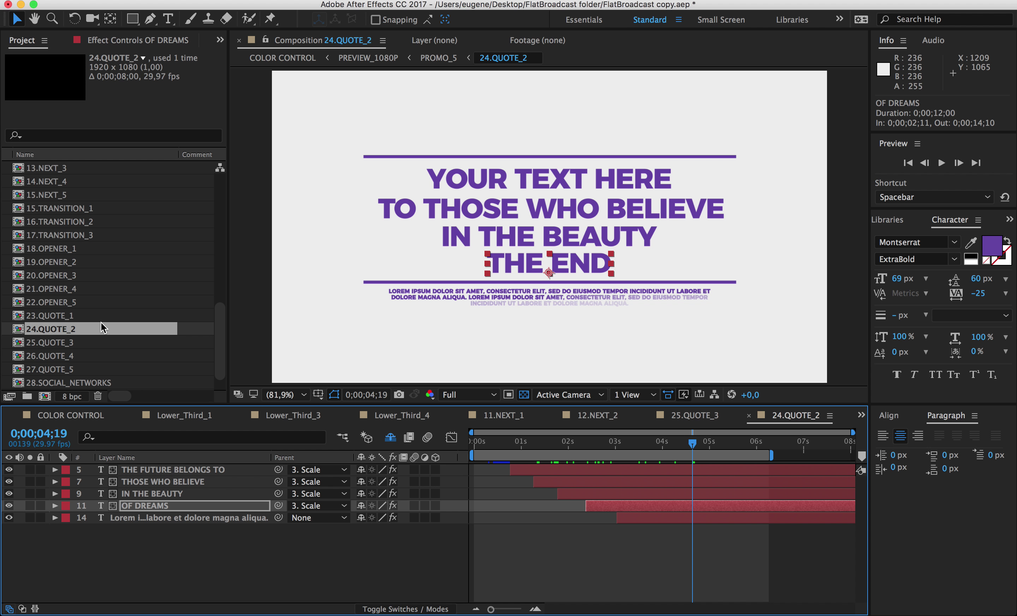
pyautogui.scroll(-2, 105, 331)
pyautogui.scroll(10, 104, 331)
pyautogui.press('super+Tab')
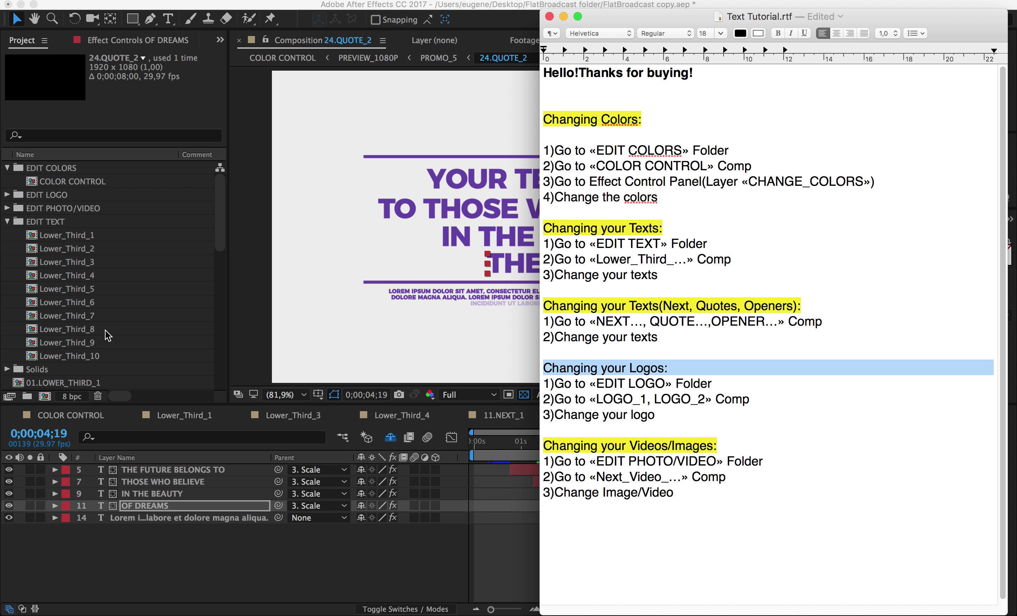
pyautogui.press('super+Tab')
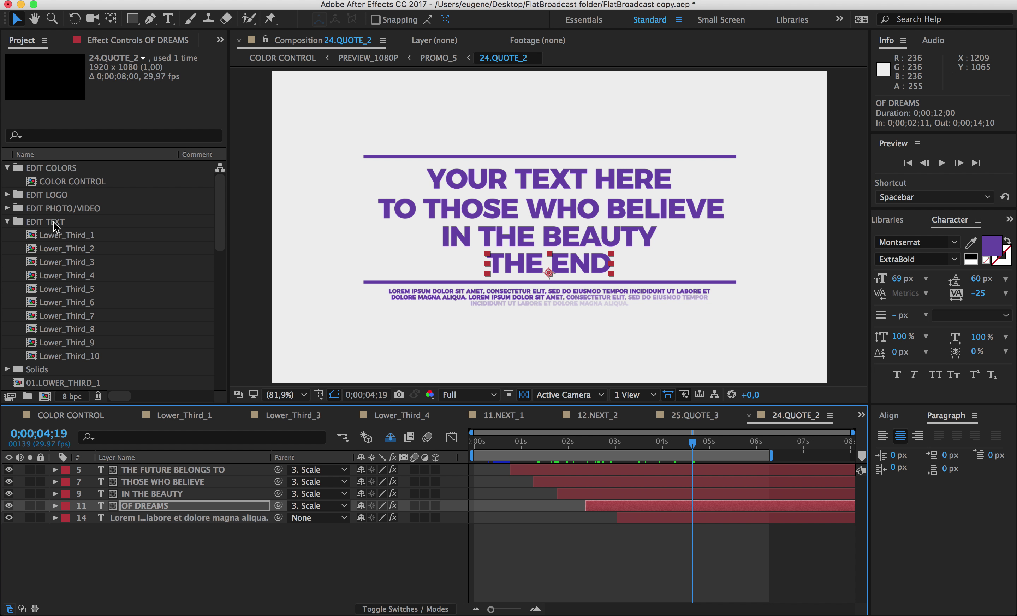
# - Expand the EDIT LOGO folder, open the LOGO composition and move the playhead to 0;00;05;04
pyautogui.click(7, 195)
pyautogui.click(58, 221)
pyautogui.doubleClick(62, 208)
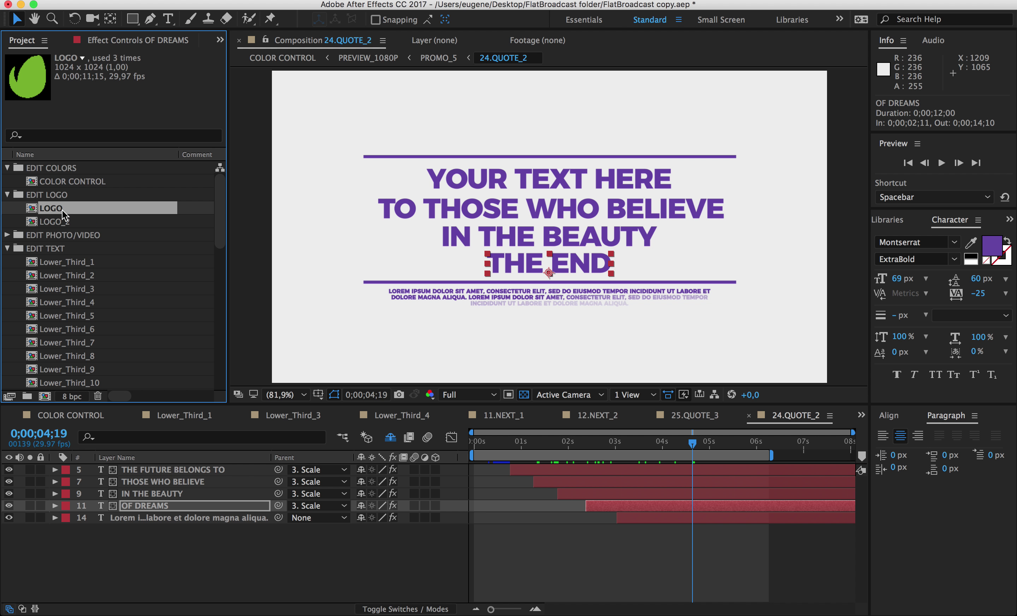
pyautogui.moveTo(539, 451); pyautogui.dragTo(634, 452)
# - Duplicate the logo.ai layer and spread the two copies apart, placing the lower layer at about 625.5, 472.6
pyautogui.click(153, 471)
pyautogui.press('super+d')
pyautogui.moveTo(525, 373); pyautogui.dragTo(378, 337)
pyautogui.moveTo(611, 178); pyautogui.dragTo(646, 166)
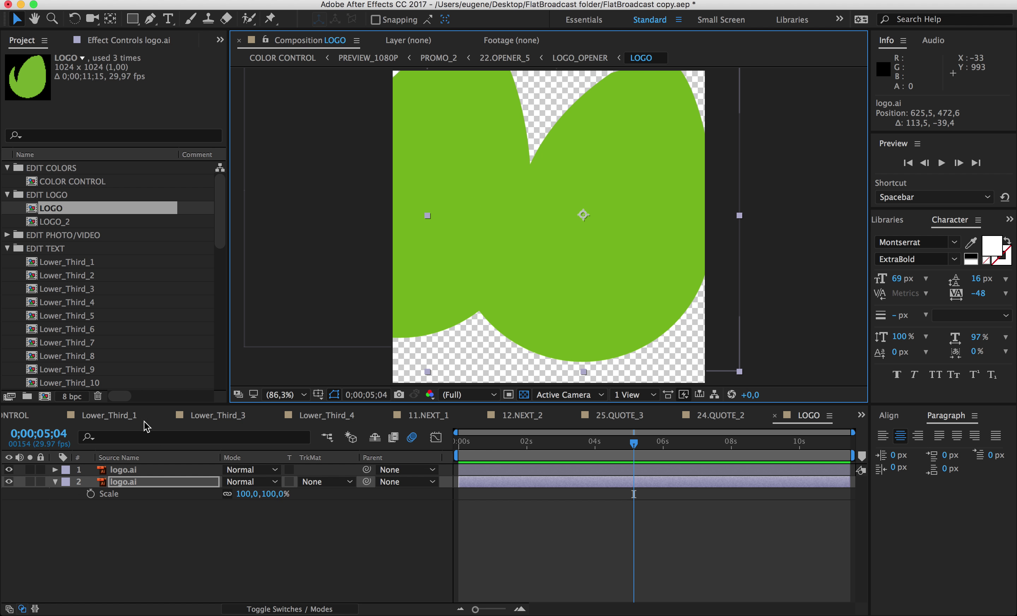
# - Return to the COLOR CONTROL composition to check the edited logo in the openers preview
pyautogui.click(107, 415)
pyautogui.click(17, 416)
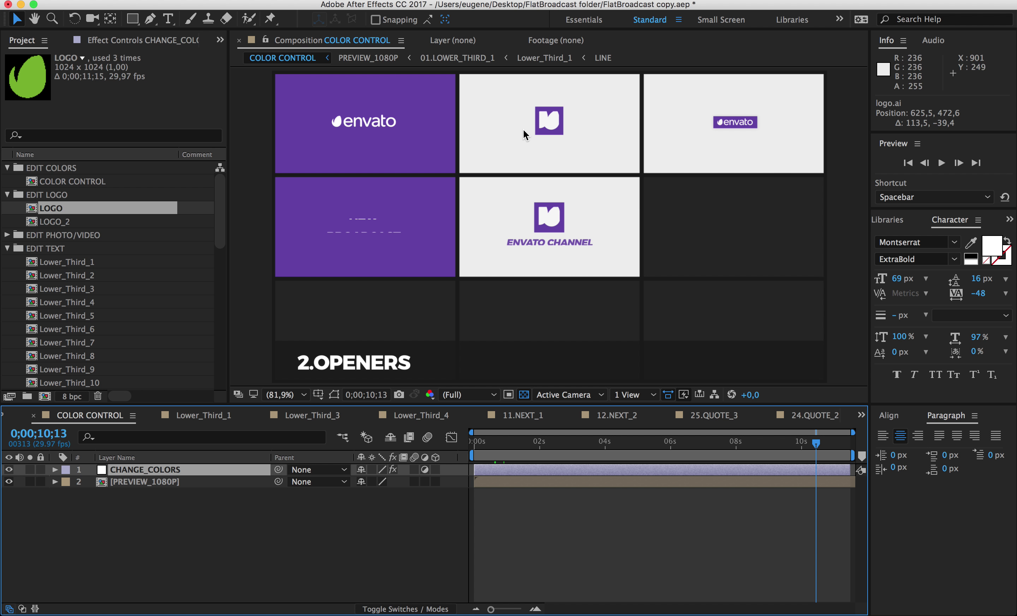
# - Scrub the COLOR CONTROL preview back to the lower thirds at 0;00;05;25 and undo the logo layer duplication
pyautogui.click(562, 442)
pyautogui.click(665, 442)
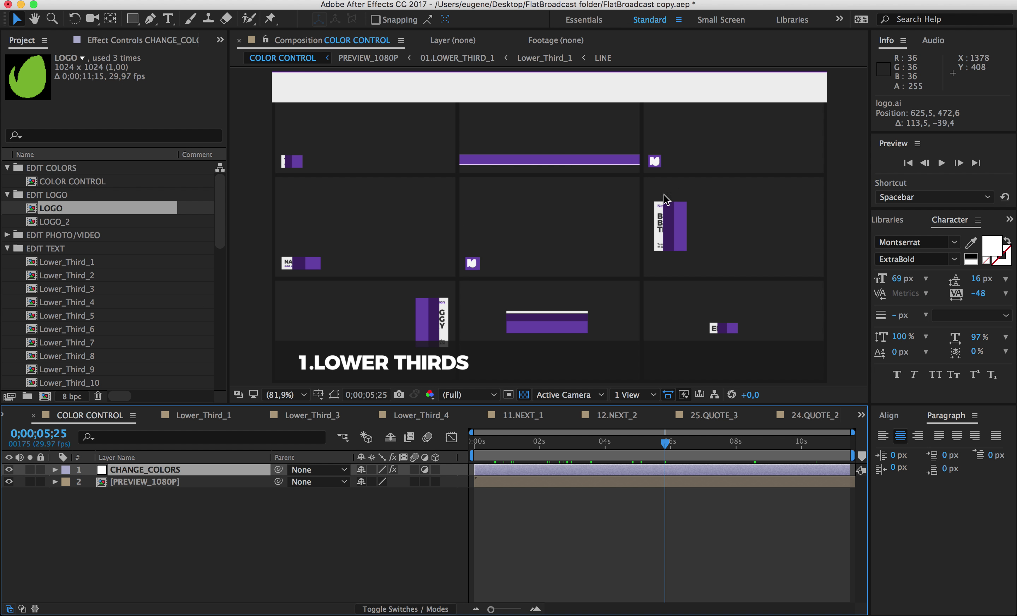
pyautogui.press('super+z')
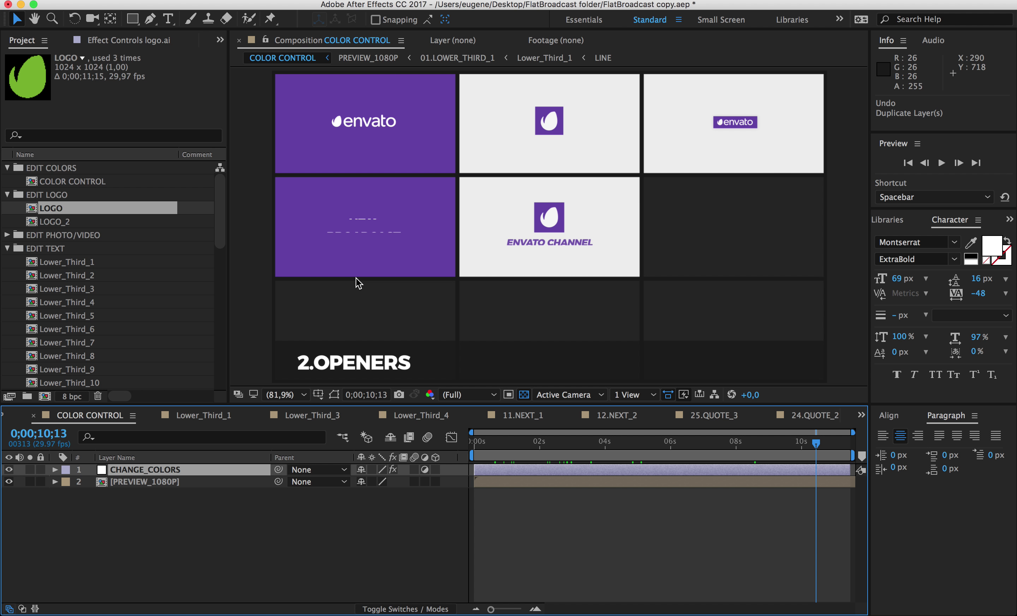
# - Switch to the Text Tutorial.rtf notes, highlight the "Changing your Videos/Images:" heading, and return to After Effects
pyautogui.press('super+Tab')
pyautogui.tripleClick(595, 445)
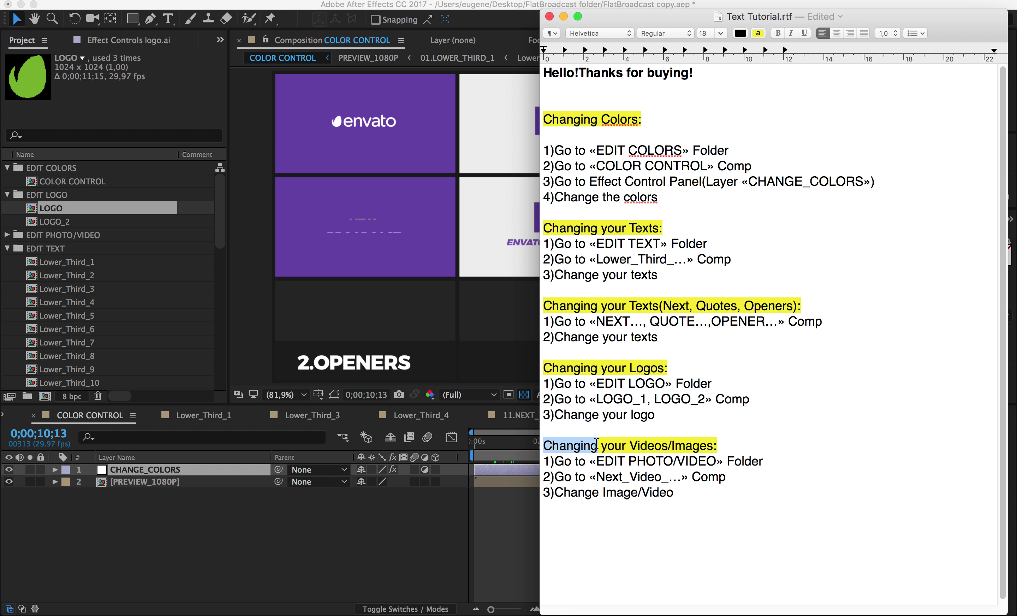
pyautogui.press('super+Tab')
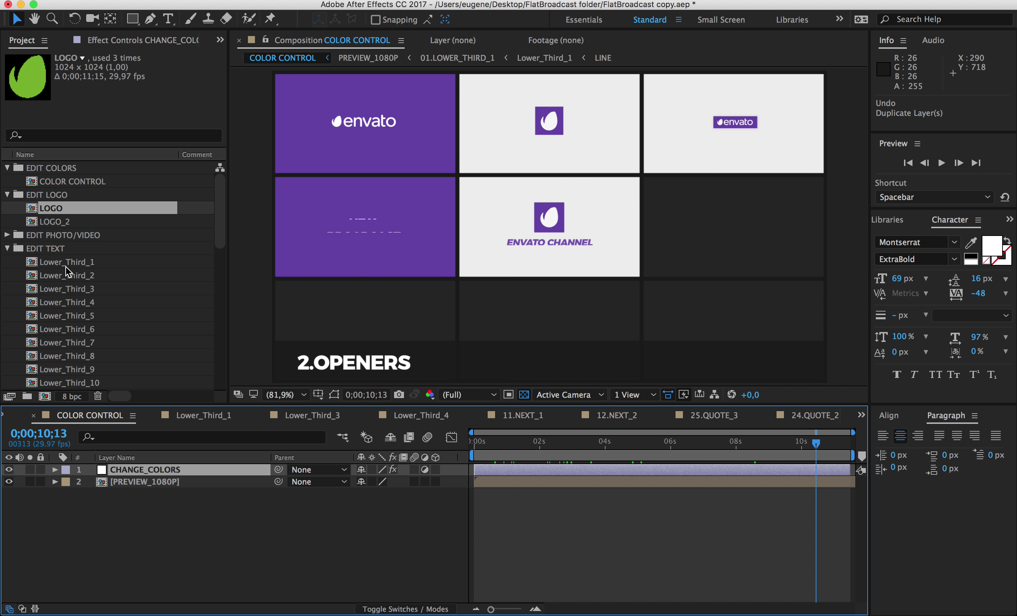
# - Expand the EDIT PHOTO/VIDEO folder, open the Next_Video_4 composition and move the playhead to 0;00;07;27
pyautogui.scroll(-2, 67, 271)
pyautogui.click(8, 208)
pyautogui.doubleClick(66, 261)
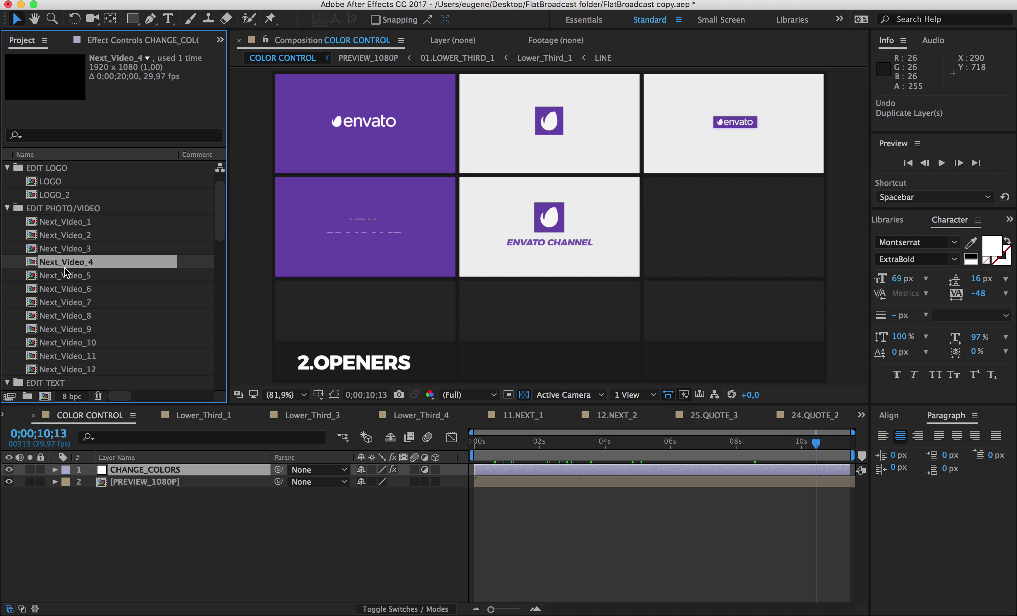
pyautogui.moveTo(514, 446); pyautogui.dragTo(631, 446)
# - Add 429875011.mp4 above the NEXT_VIDEO_4 text layer, shift its in point to -0;00;06;27, and preview the clip at 0;00;01;16
pyautogui.scroll(-15, 145, 291)
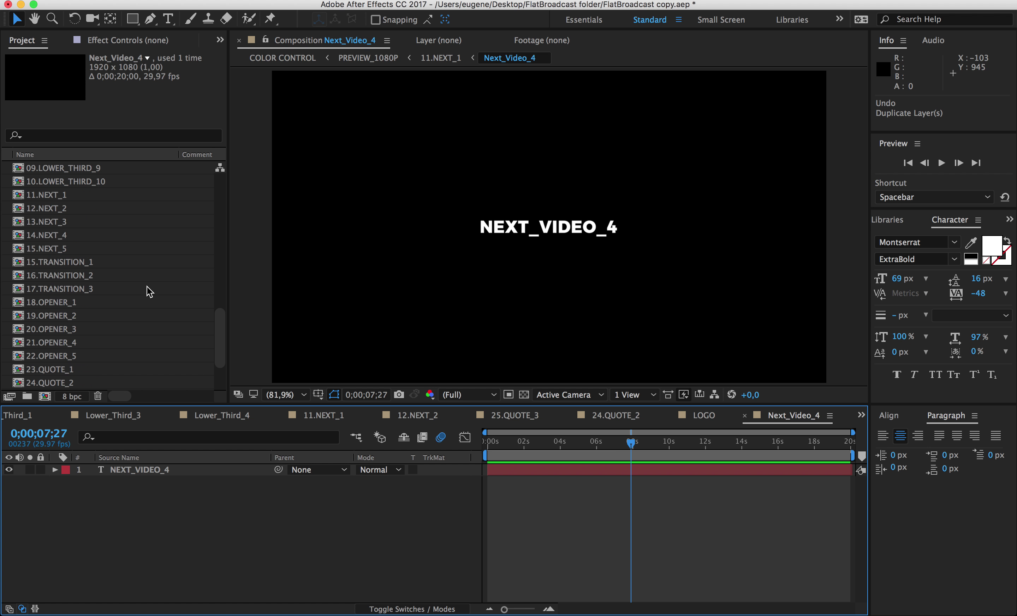
pyautogui.moveTo(65, 384); pyautogui.dragTo(212, 473)
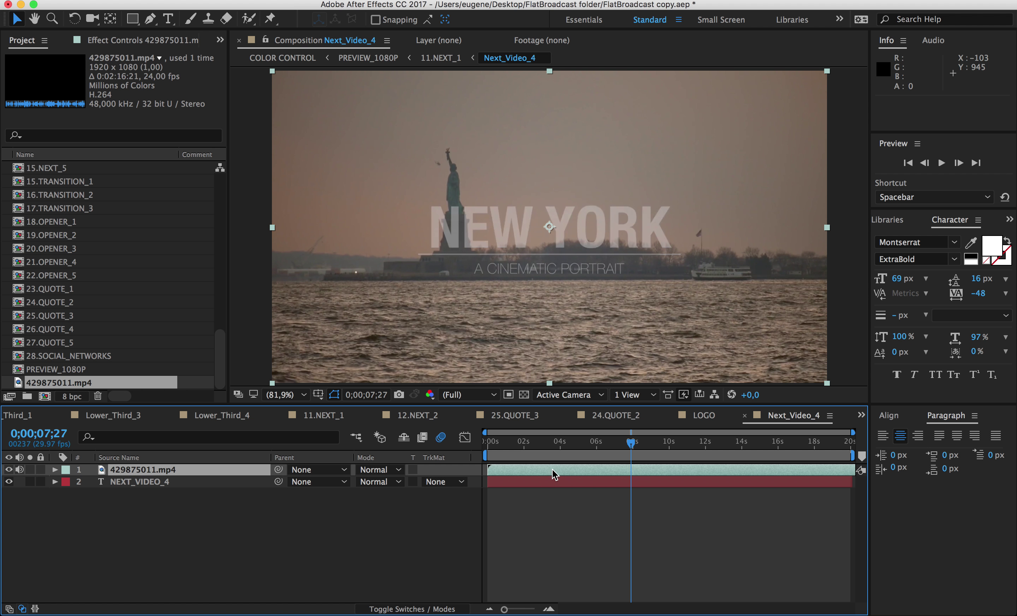
pyautogui.moveTo(546, 473); pyautogui.dragTo(421, 471)
pyautogui.click(515, 448)
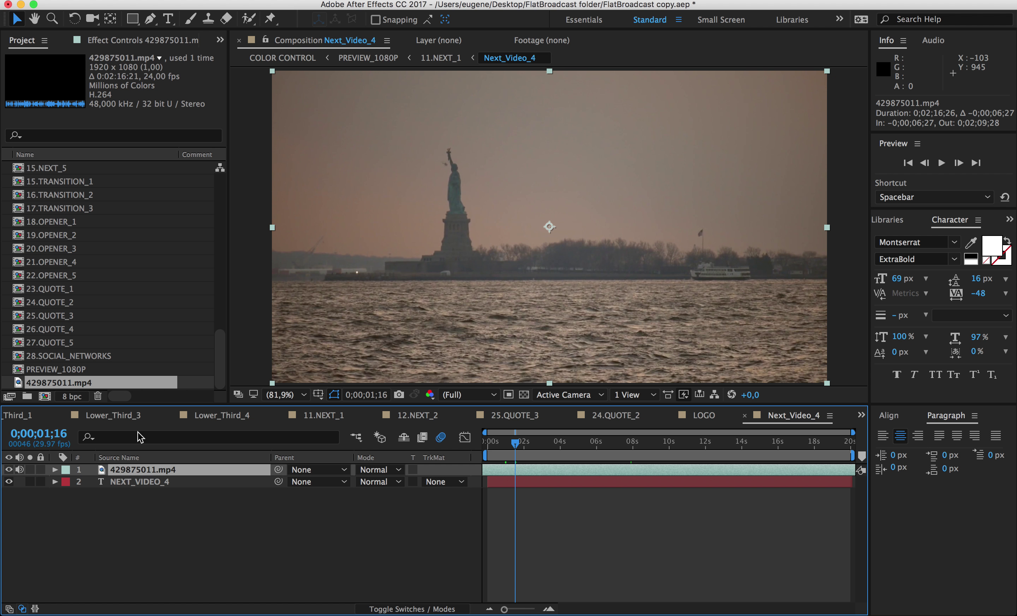
# - Close the Lower_Third_1, Lower_Third_3 and COLOR CONTROL compositions in the timeline
pyautogui.click(23, 416)
pyautogui.click(35, 416)
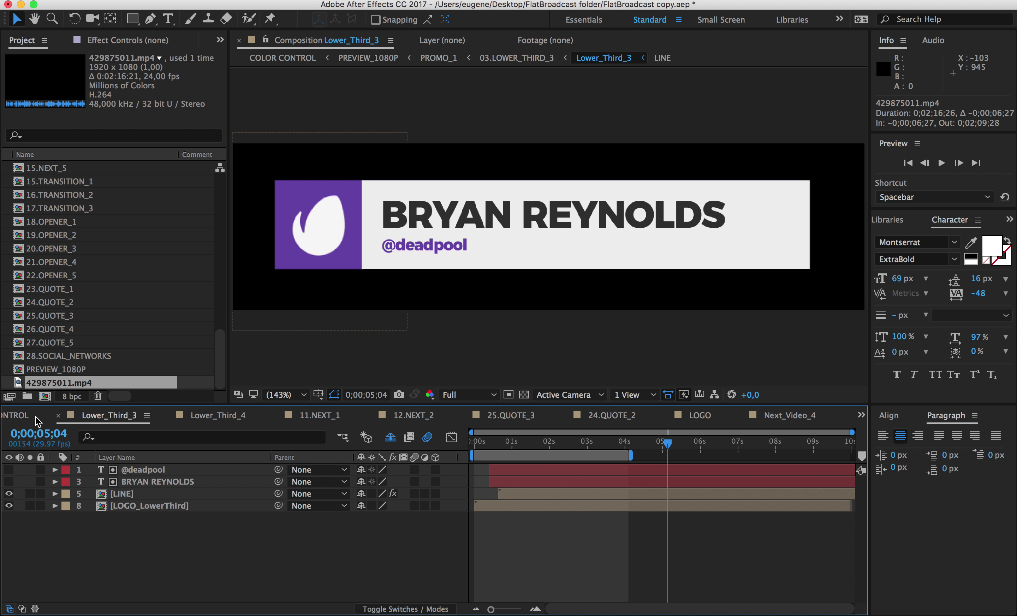
pyautogui.click(54, 415)
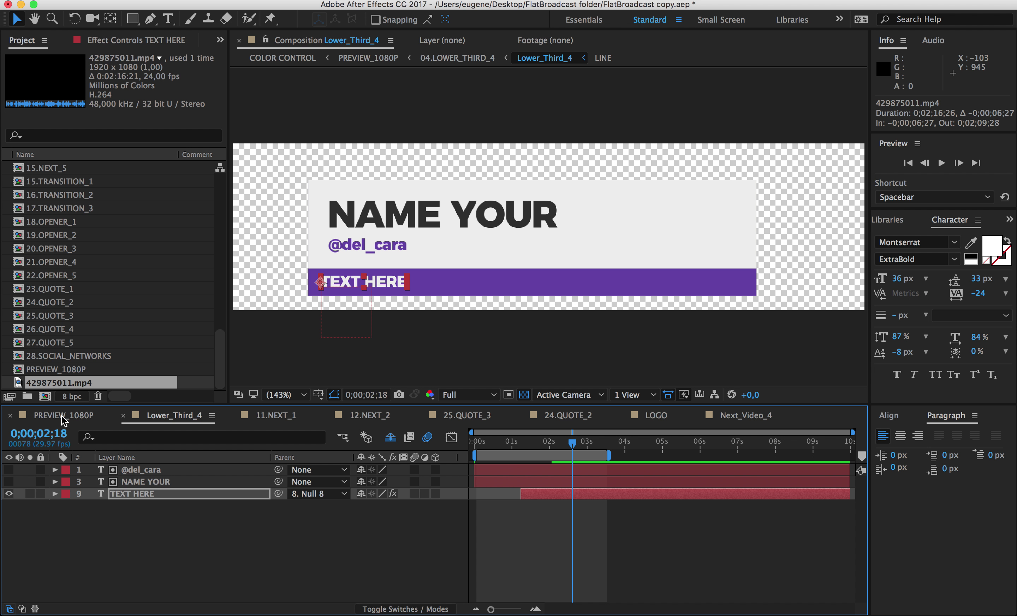
# - Open the 11.NEXT_1 composition and check the inserted video beside the schedule at 0;00;12;21
pyautogui.scroll(4, 99, 317)
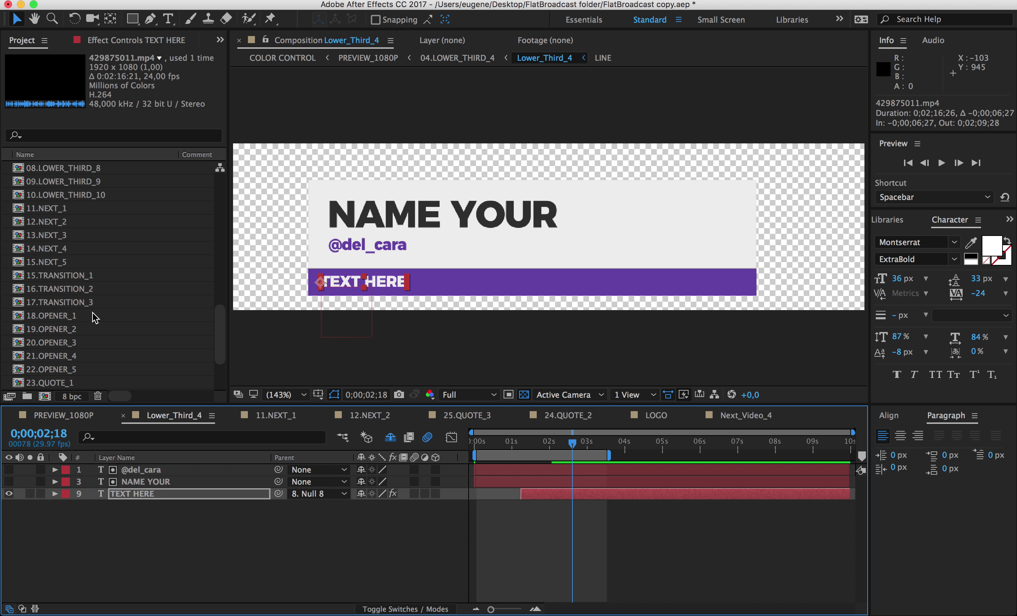
pyautogui.doubleClick(64, 211)
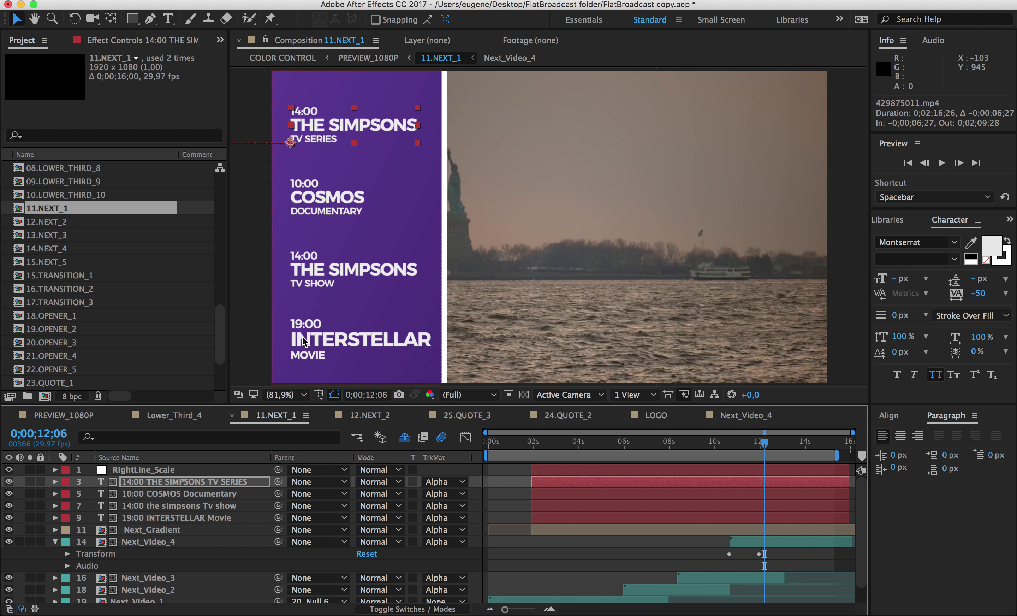
pyautogui.click(767, 447)
pyautogui.moveTo(767, 450); pyautogui.dragTo(775, 449)
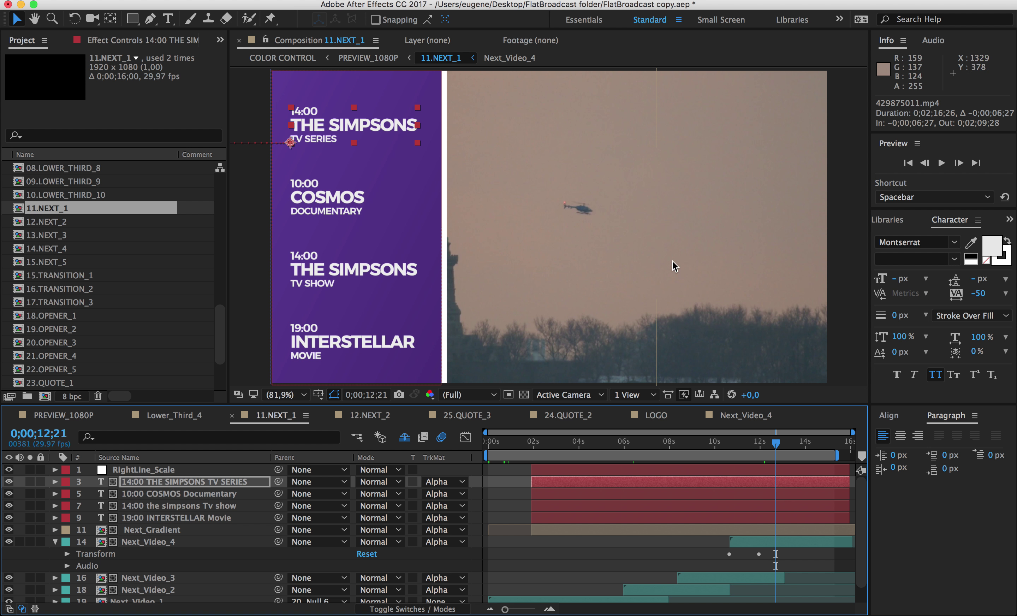
# - Open the 12.NEXT_2 composition to review its video placeholders, and open Next_Video_6 from the EDIT PHOTO/VIDEO folder
pyautogui.doubleClick(60, 222)
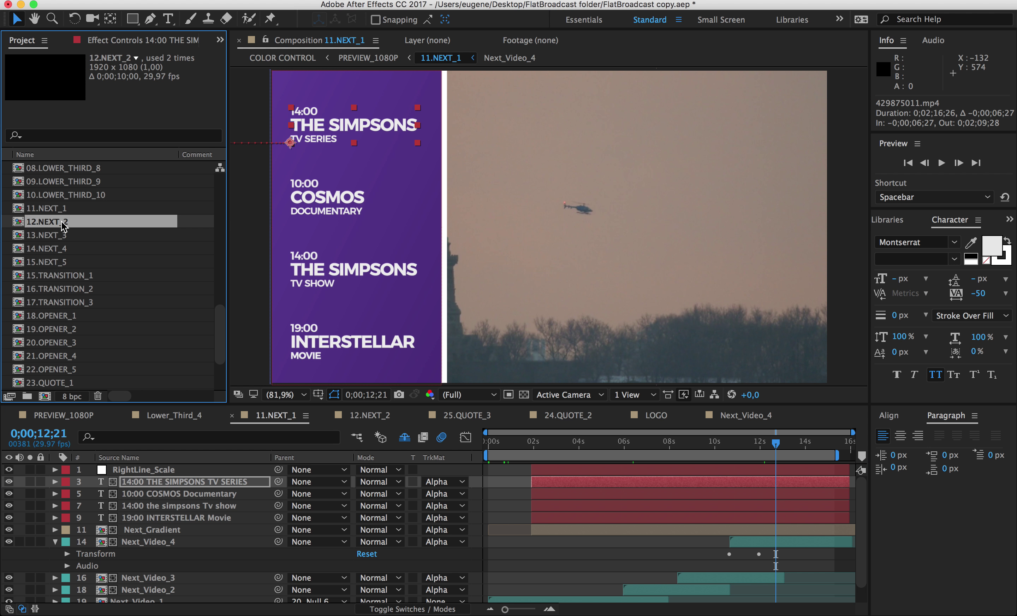
pyautogui.press('space')
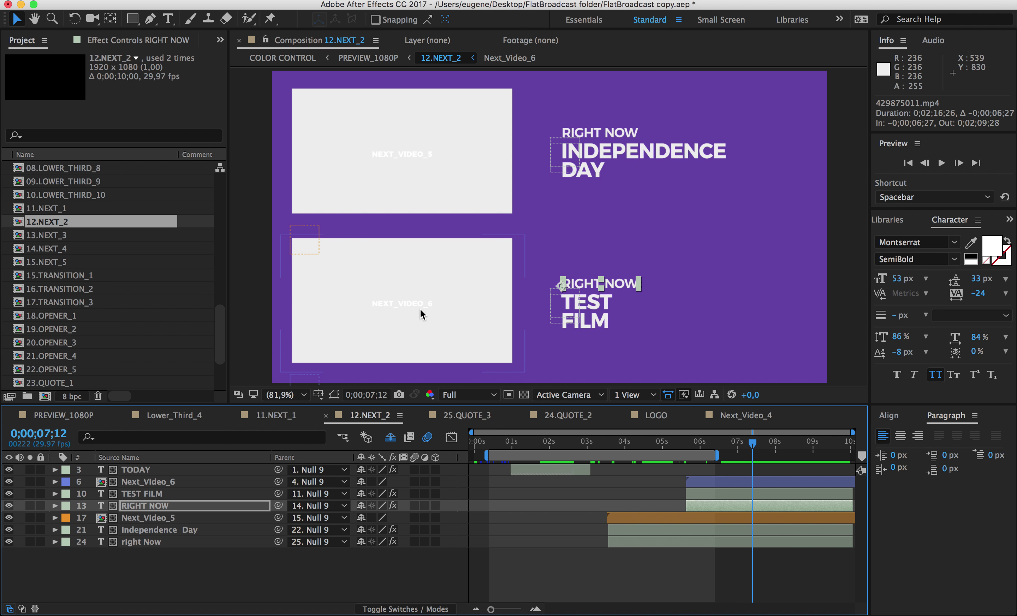
pyautogui.scroll(10, 79, 265)
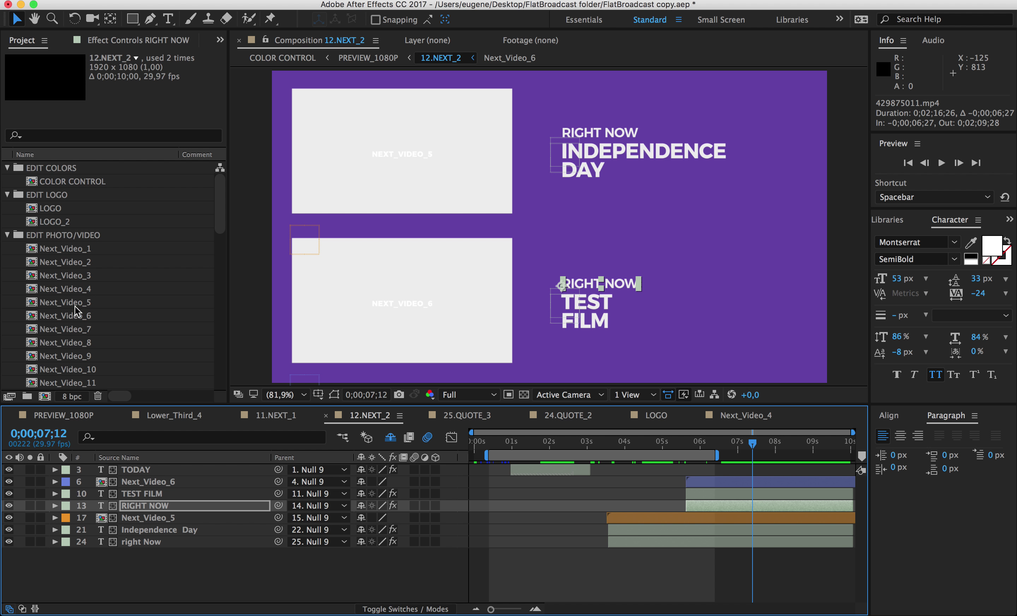
pyautogui.doubleClick(72, 316)
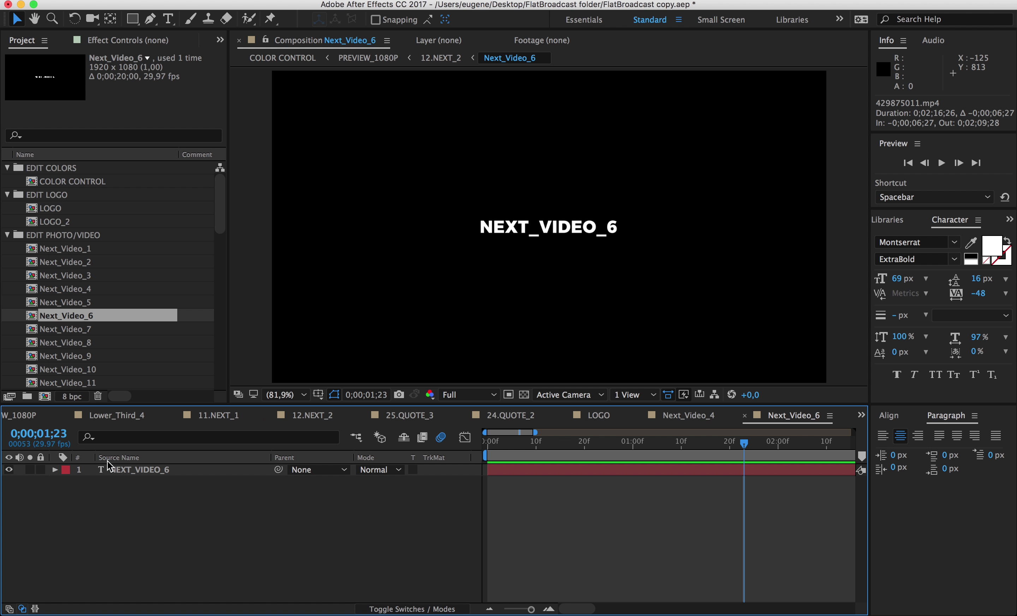
# - Add 429875011.mp4 as the top layer of Next_Video_6, shift its in point to -0;00;04;10, and move the playhead to 0;00;00;10
pyautogui.scroll(-5, 74, 365)
pyautogui.scroll(-10, 72, 361)
pyautogui.moveTo(62, 382); pyautogui.dragTo(141, 469)
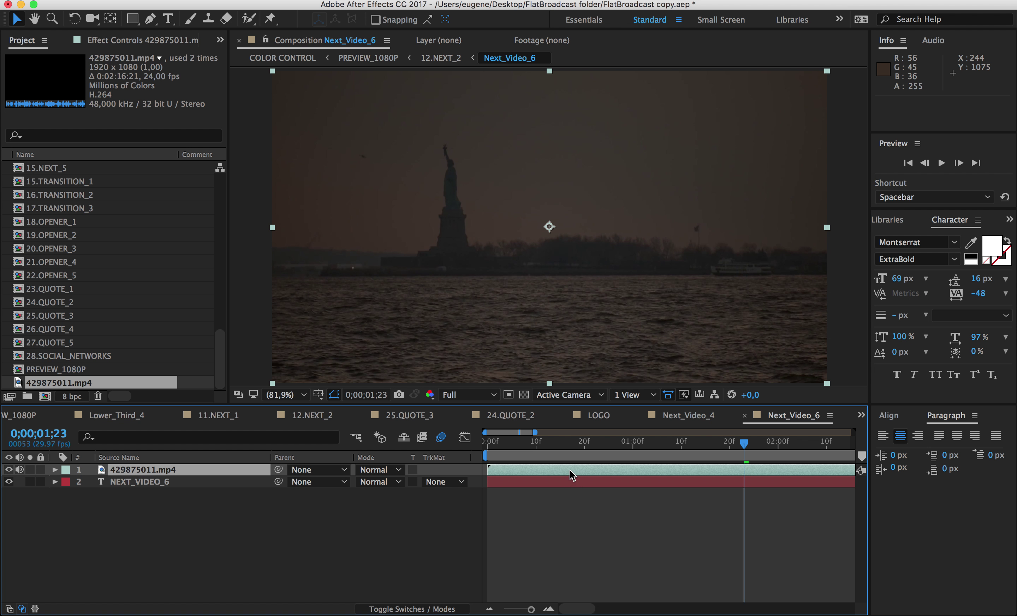
pyautogui.moveTo(570, 471); pyautogui.dragTo(411, 471)
pyautogui.click(536, 443)
pyautogui.moveTo(634, 473); pyautogui.dragTo(187, 420)
# - Return to the 12.NEXT_2 composition and check the inserted clip in its lower video frame at 0;00;06;18
pyautogui.scroll(10, 60, 293)
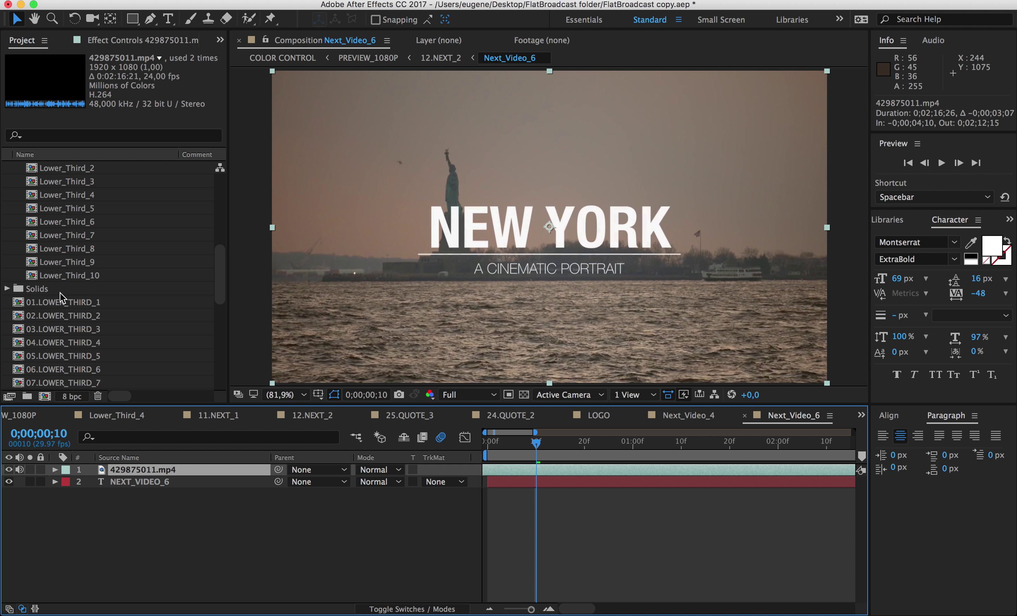
pyautogui.scroll(3, 60, 293)
pyautogui.click(316, 415)
pyautogui.press('space')
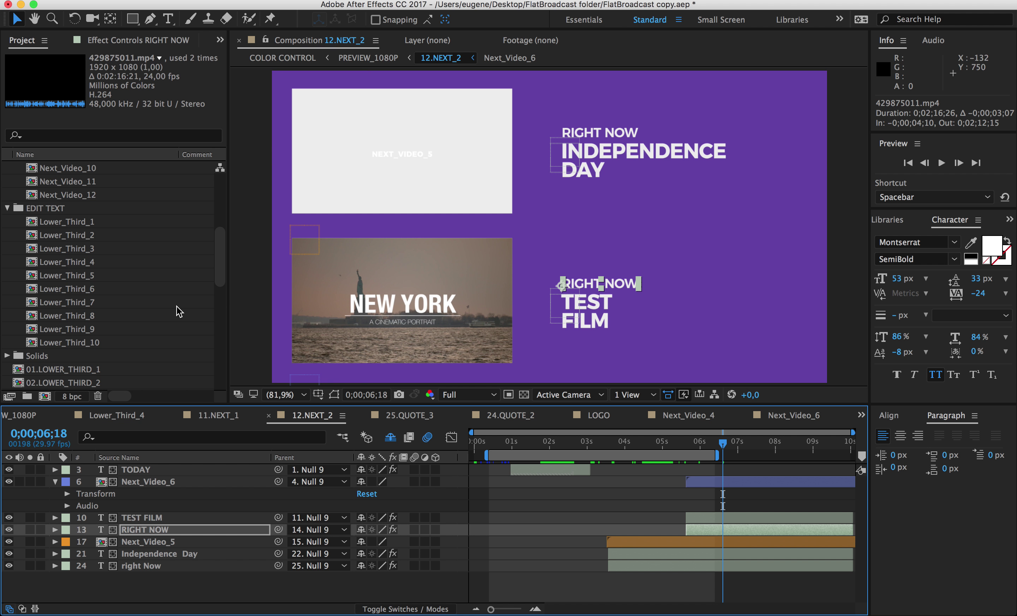
# - Open the 21.OPENER_4 composition from the project list to view its logo animation
pyautogui.scroll(-10, 177, 249)
pyautogui.click(88, 289)
pyautogui.doubleClick(88, 290)
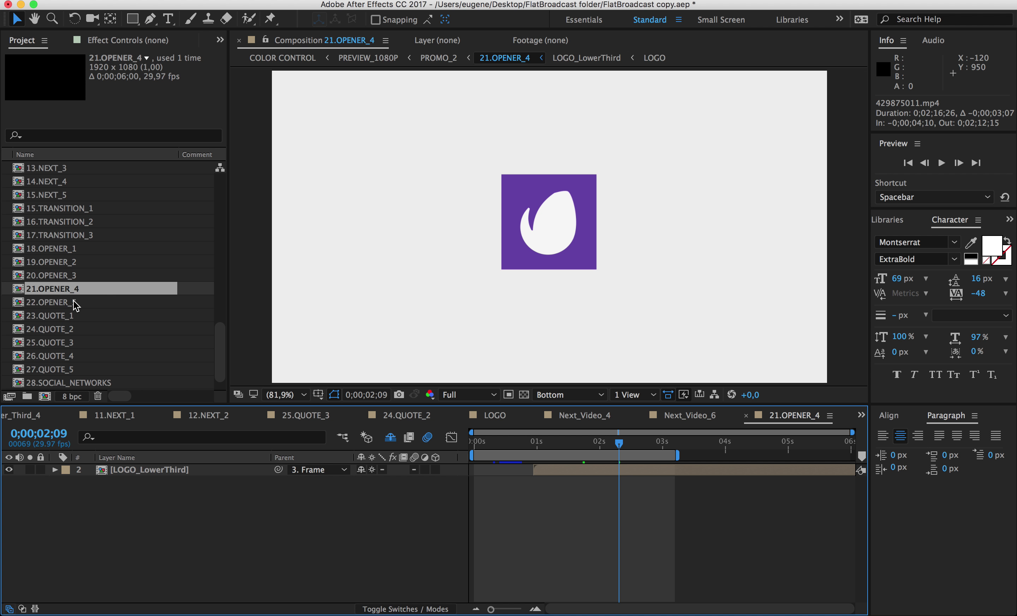
# - Open the 22.OPENER_5 composition, replace the TEXT_1 layer's text with "YOUR SLOGAN", and check the result at 0;00;03;04
pyautogui.doubleClick(76, 302)
pyautogui.click(151, 469)
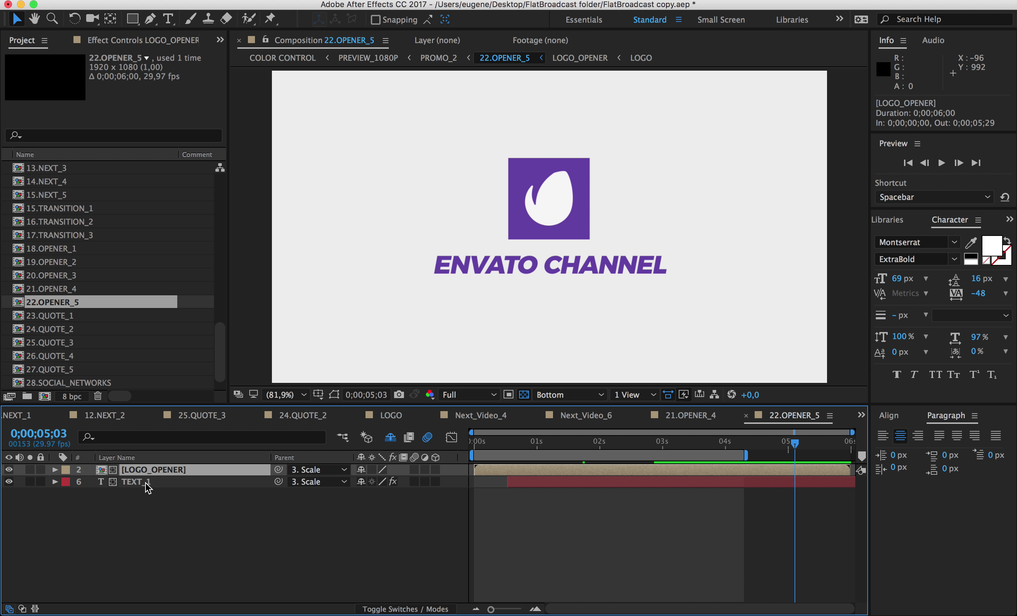
pyautogui.click(143, 482)
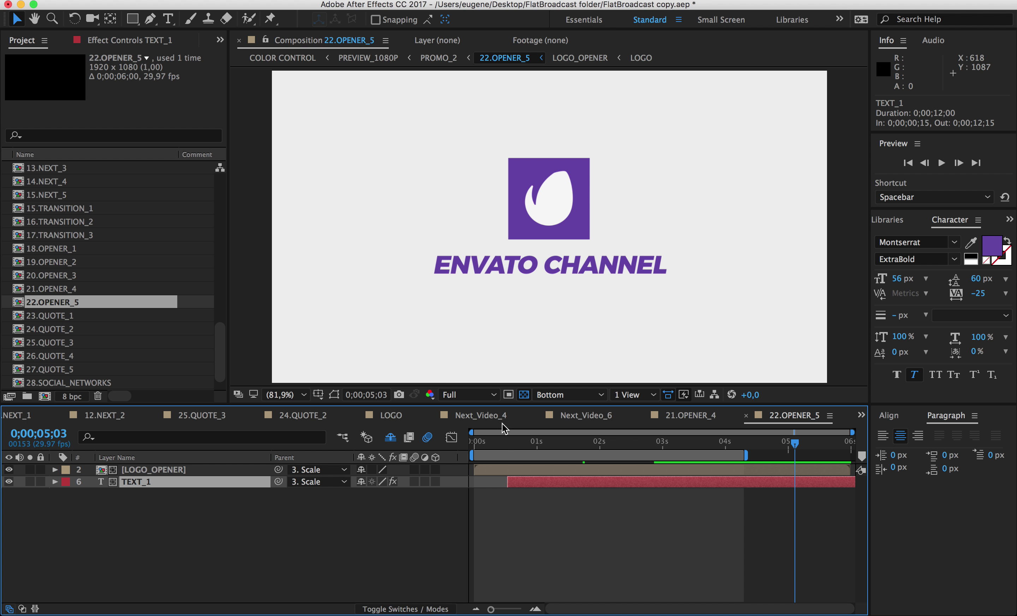
pyautogui.click(333, 396)
pyautogui.doubleClick(490, 265)
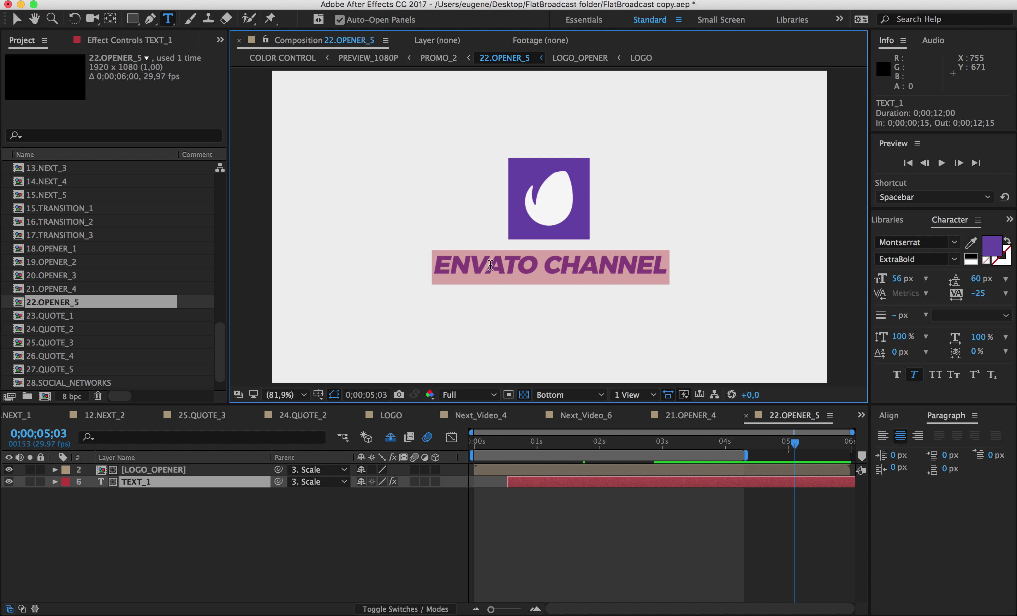
pyautogui.write('YOUR SLOGAN')
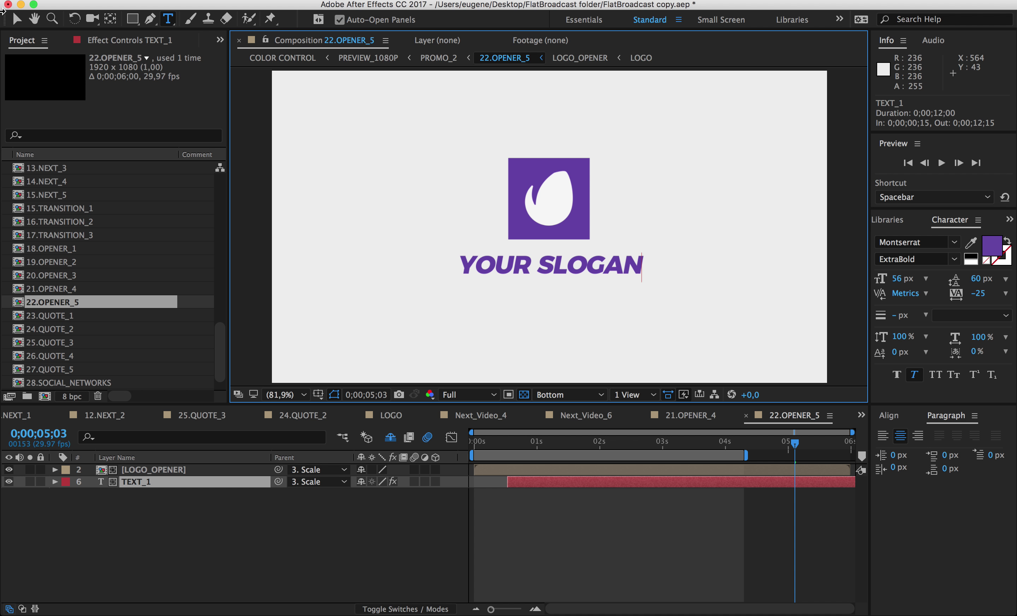
pyautogui.click(16, 19)
pyautogui.moveTo(642, 445); pyautogui.dragTo(675, 455)
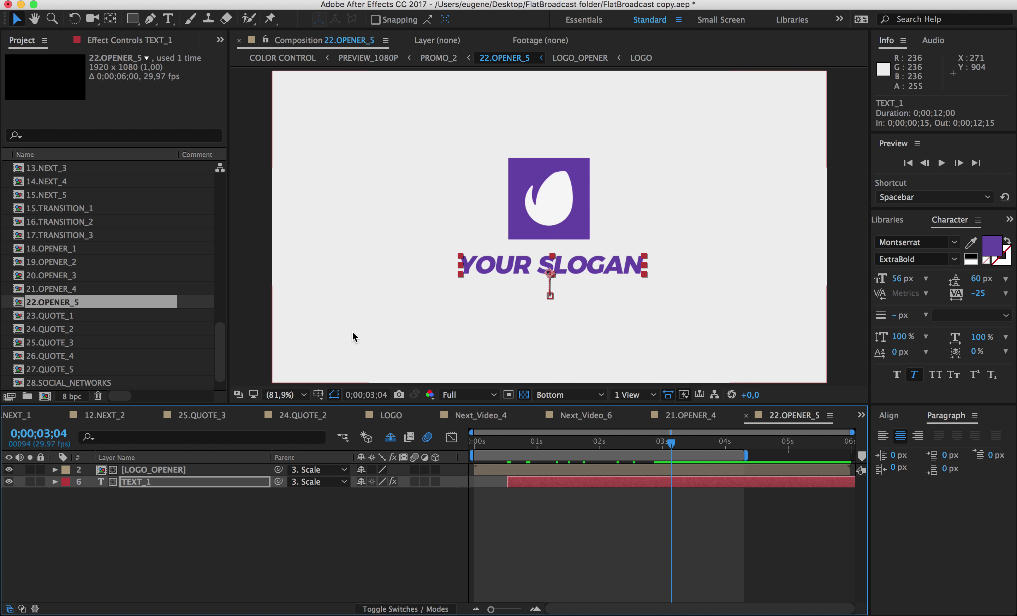
# - Switch to the Text Tutorial.rtf notes and clear the text selection
pyautogui.press('super+Tab')
pyautogui.click(613, 469)
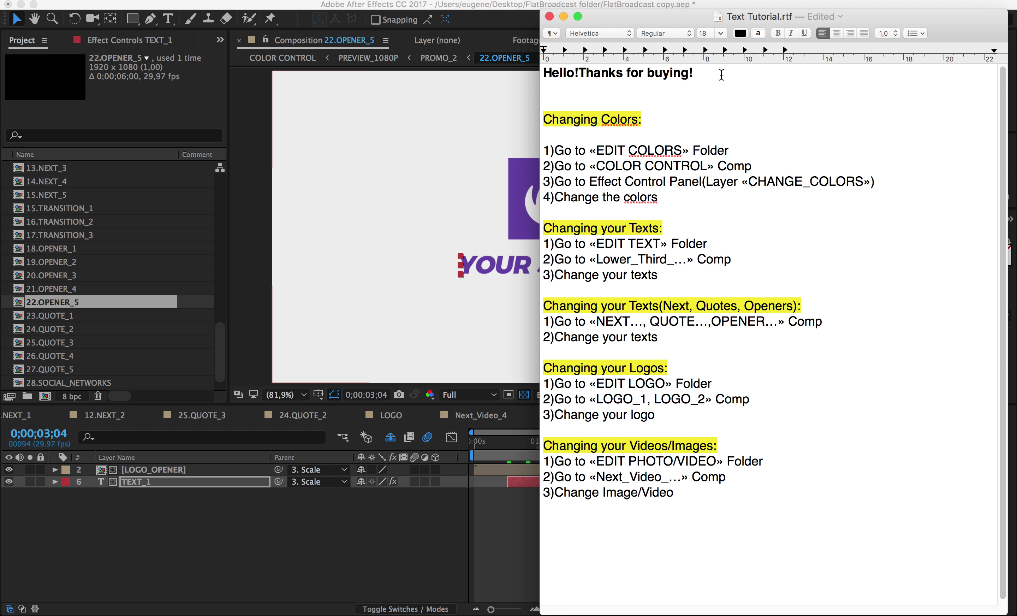